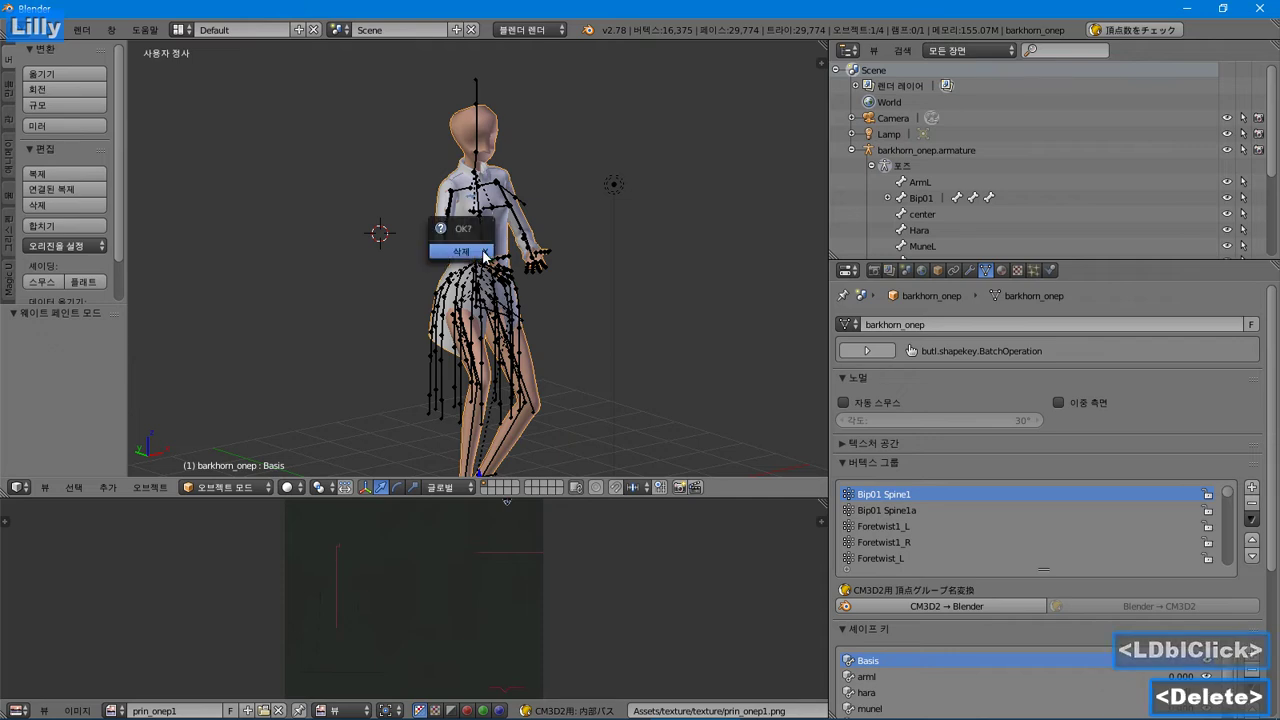
# Step: Delete the existing character mesh and its barkhorn_onep.armature, changing the armature from Pose Mode to Object Mode before removing it
pyautogui.press('Return')
pyautogui.moveTo(474, 288); pyautogui.dragTo(541, 248, button='right')
pyautogui.press('Delete')
pyautogui.press('Escape')
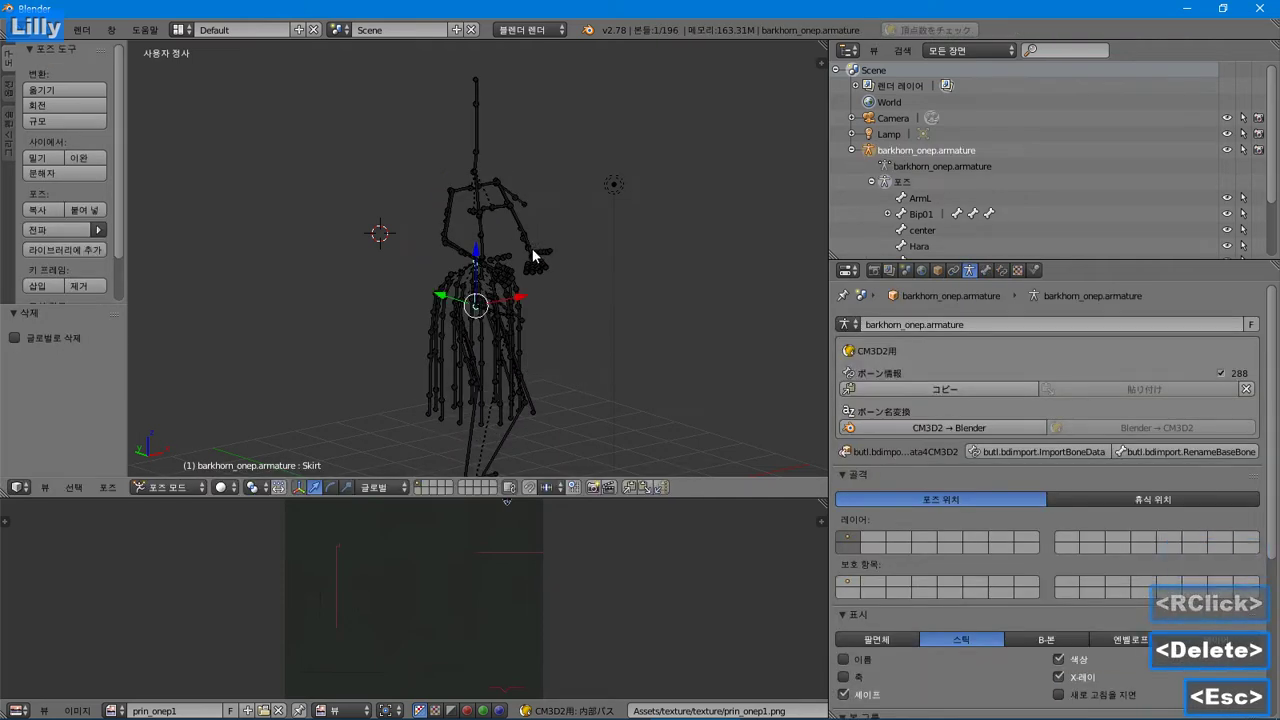
pyautogui.click(180, 487)
pyautogui.click(165, 470)
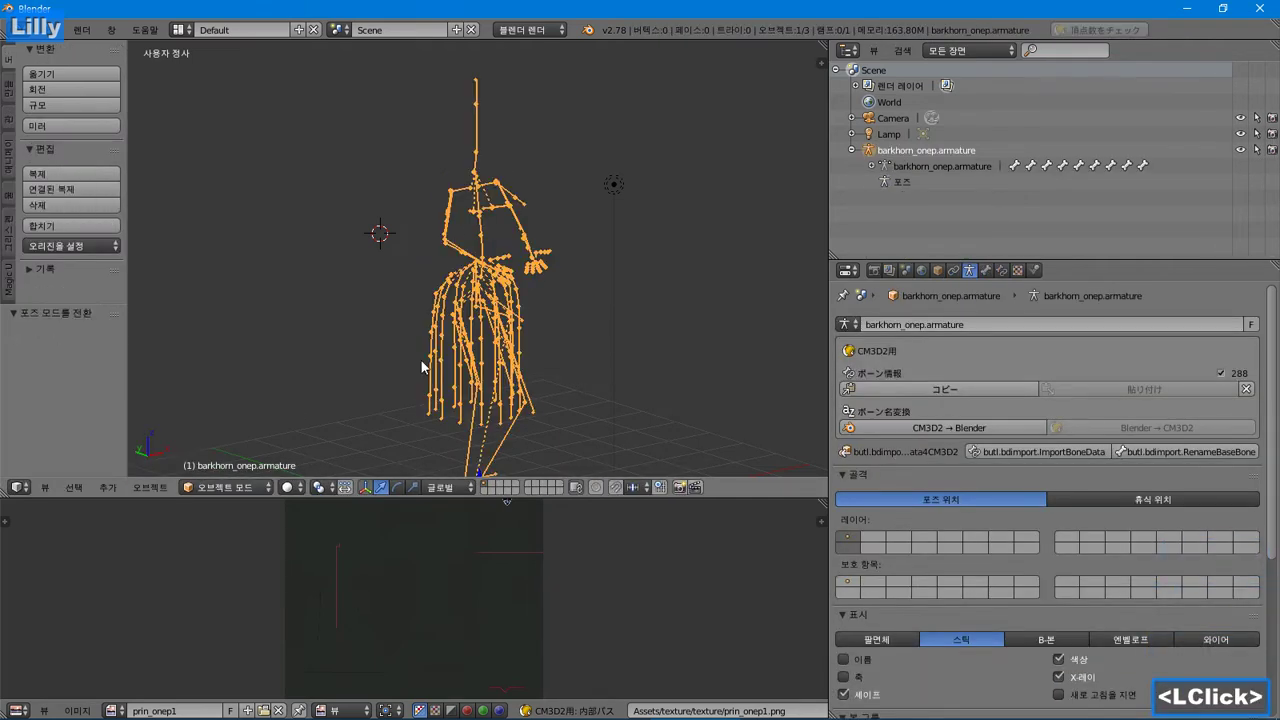
pyautogui.press('Delete')
pyautogui.press('Return')
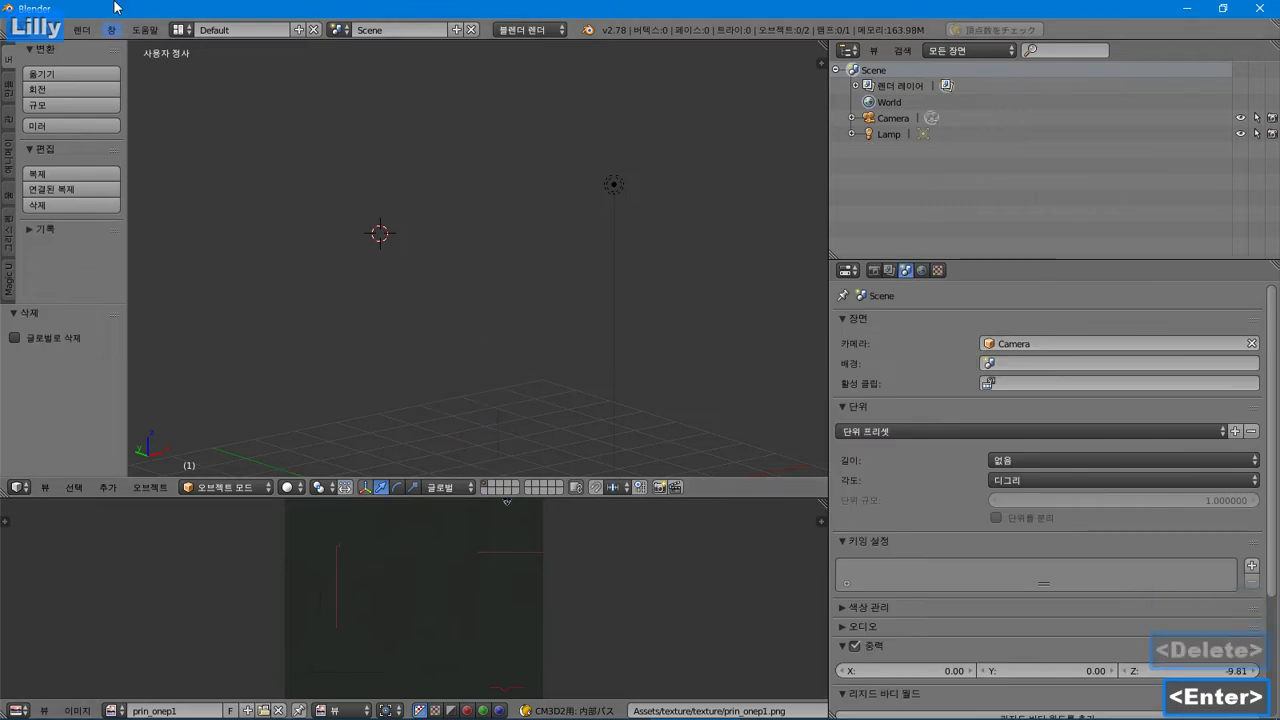
# Step: Import the file prin_onep_z1.model as a CM3D2 model
pyautogui.click(48, 30)
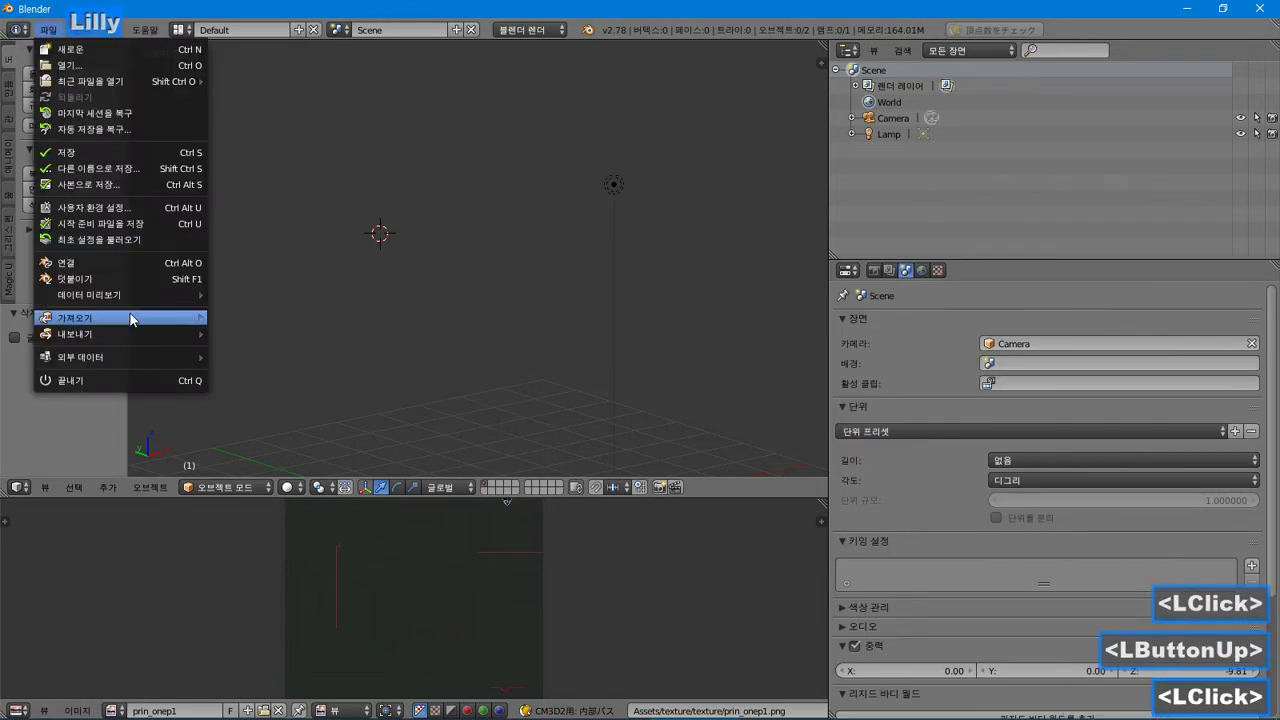
pyautogui.moveTo(209, 318)
pyautogui.click(297, 478)
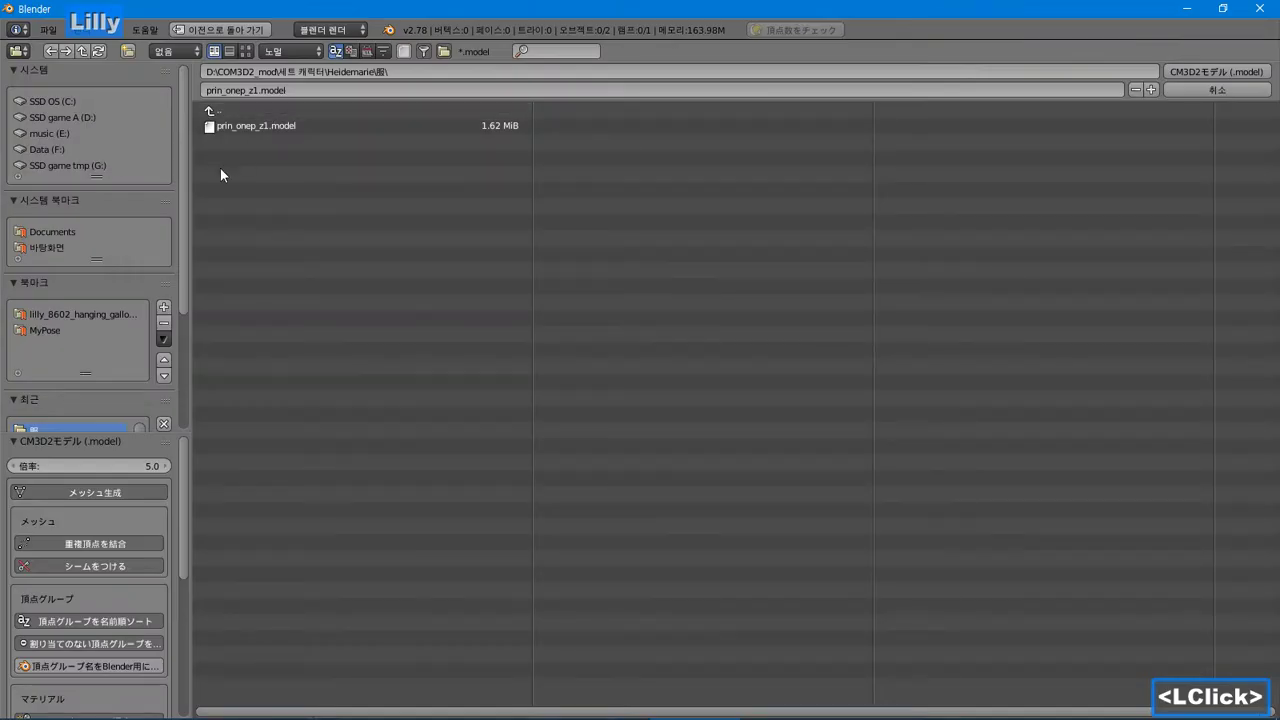
pyautogui.click(264, 129)
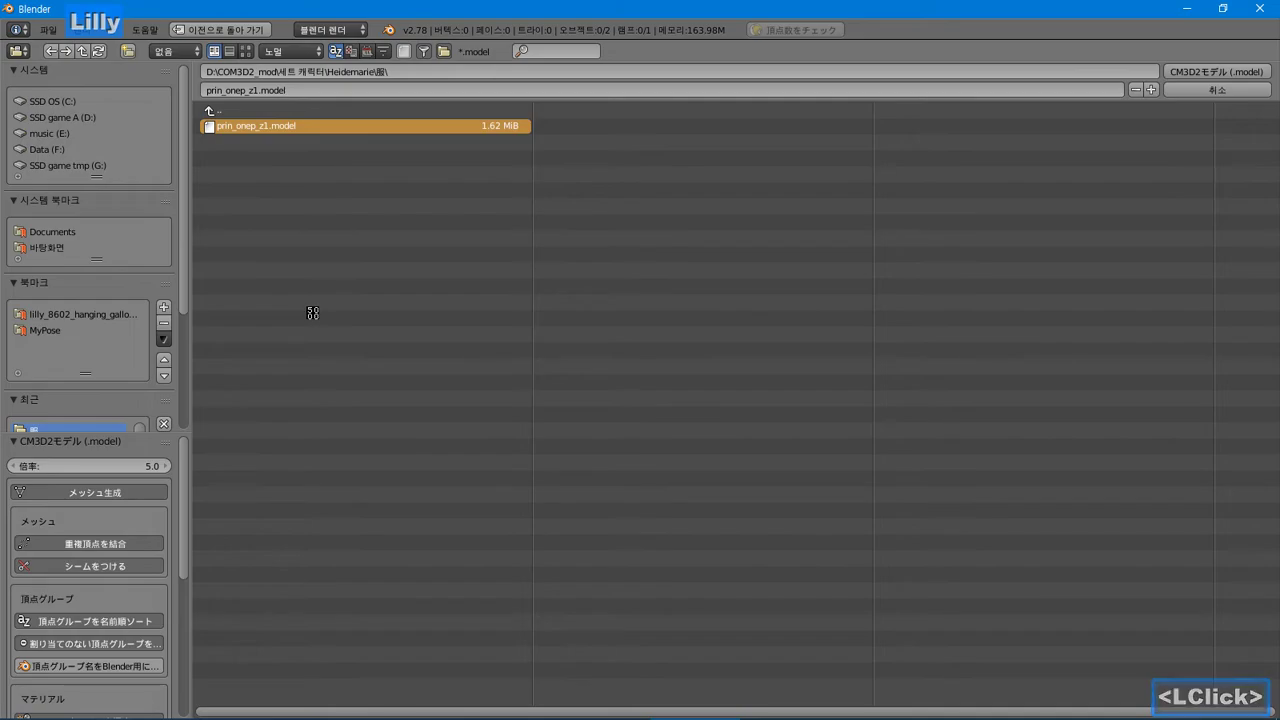
pyautogui.scroll(3, 503, 284)
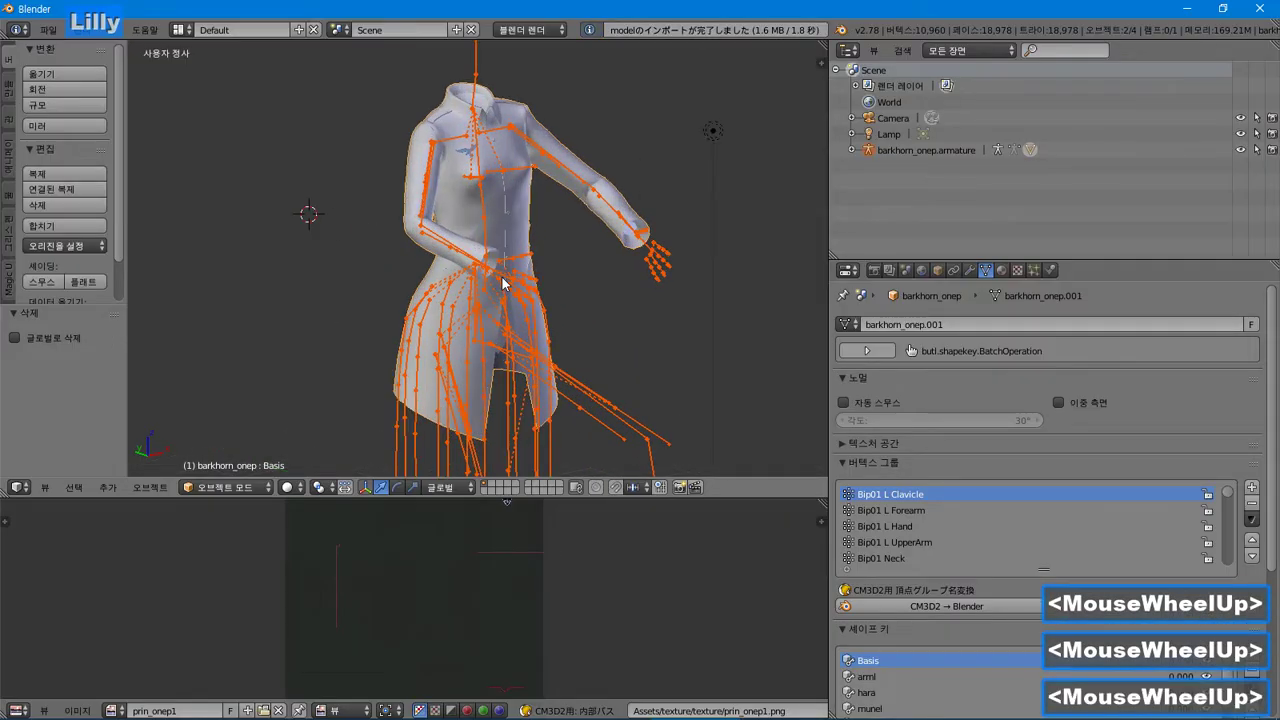
pyautogui.moveTo(503, 284); pyautogui.dragTo(420, 286, button='middle')
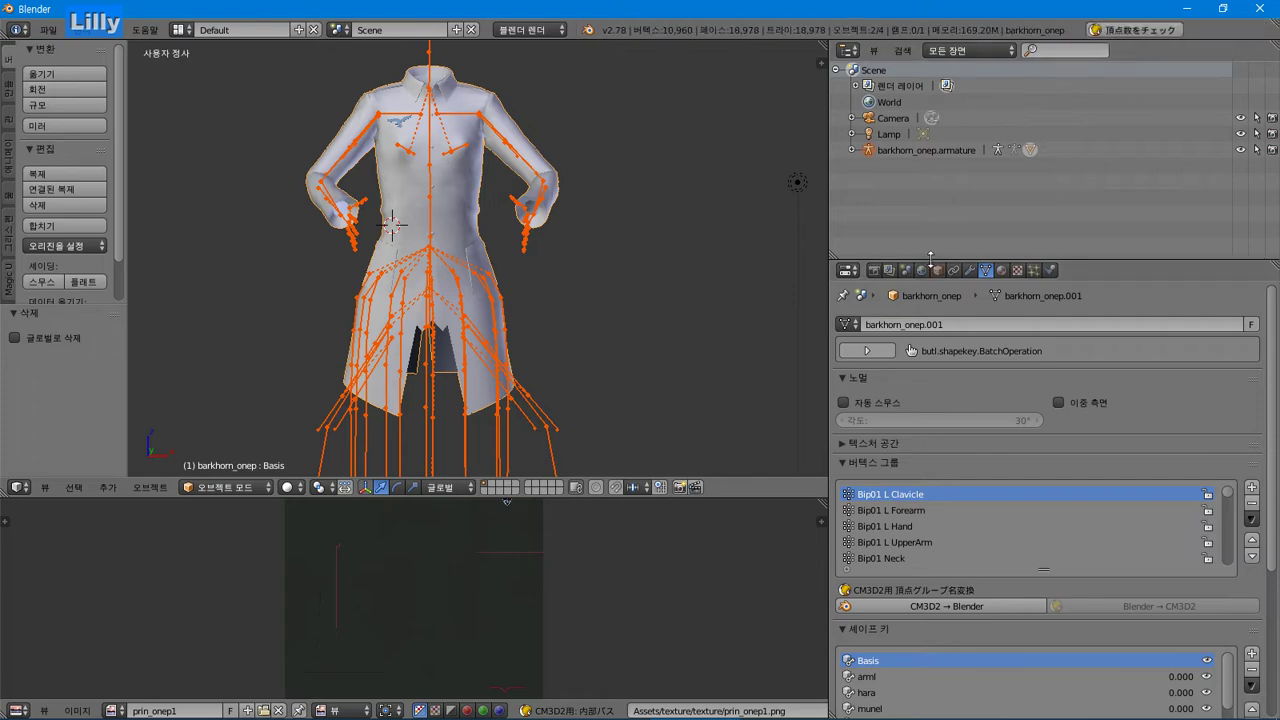
# Step: Enlarge the properties editor and show the imported coat mesh in Edit Mode from the front in orthographic projection
pyautogui.moveTo(930, 258); pyautogui.dragTo(930, 164)
pyautogui.scroll(-3, 286, 320)
pyautogui.scroll(2, 460, 270)
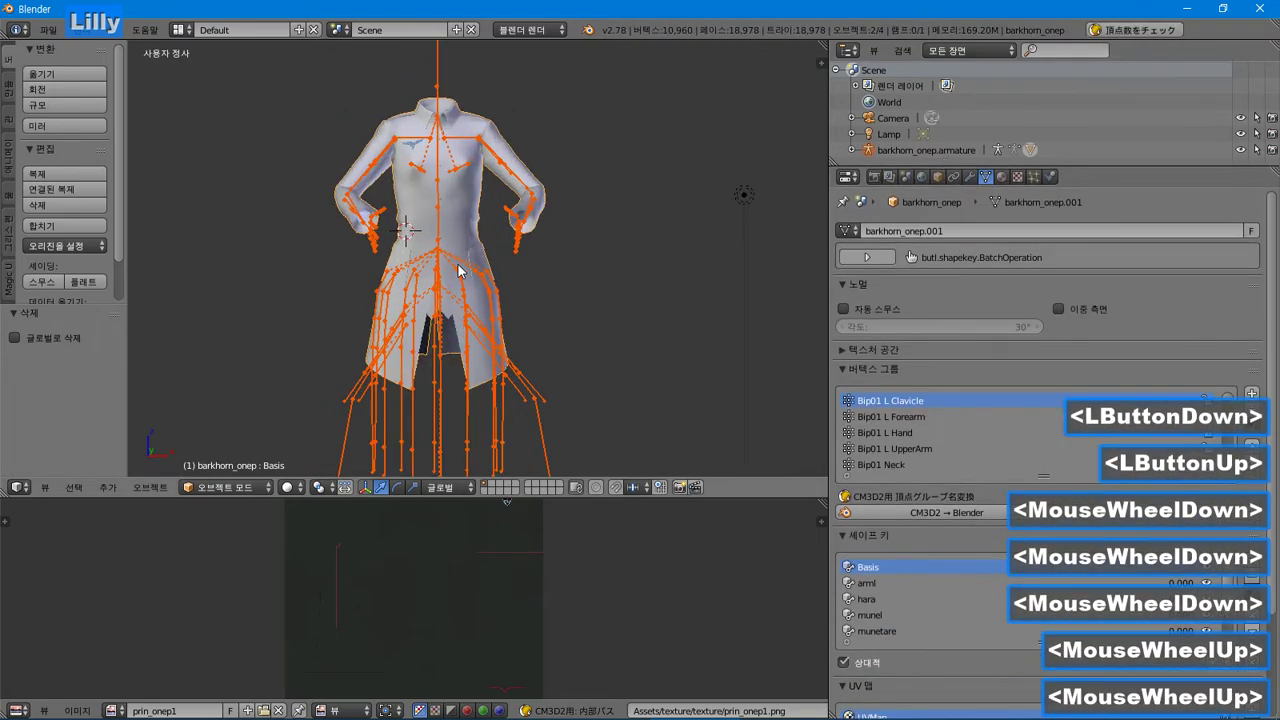
pyautogui.scroll(2, 460, 270)
pyautogui.press('Tab')
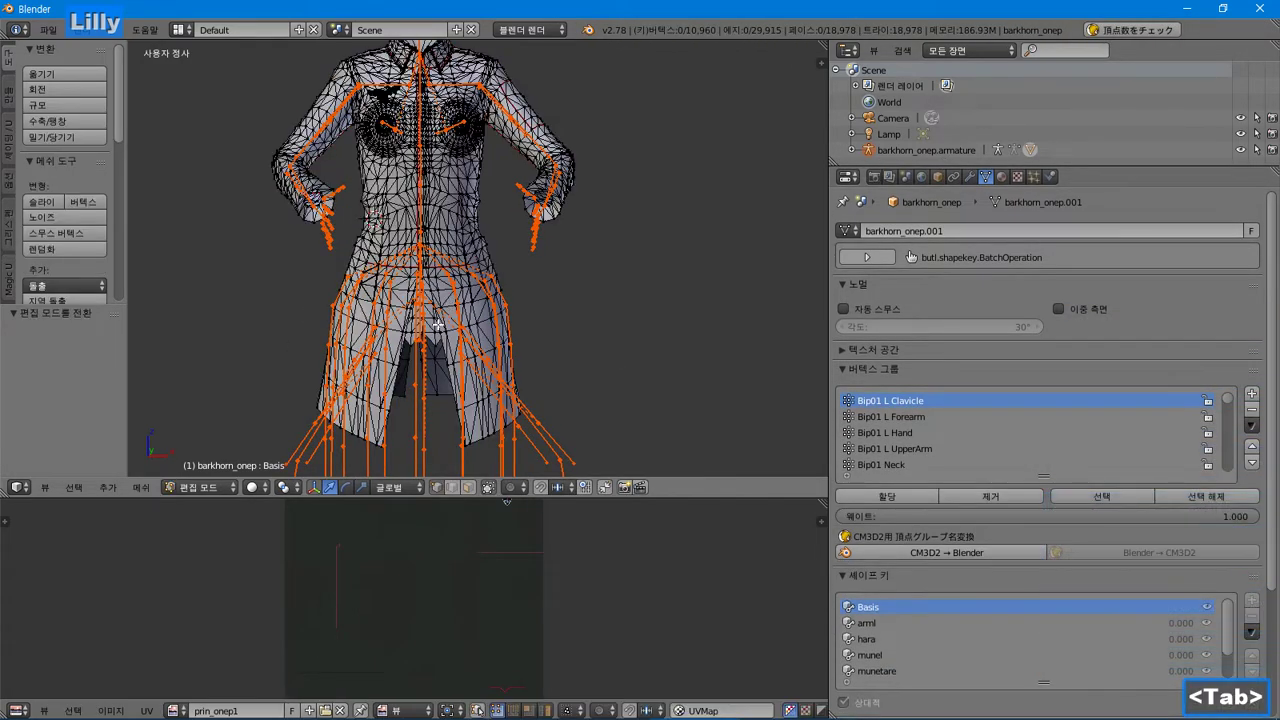
pyautogui.moveTo(437, 324); pyautogui.dragTo(448, 319, button='middle')
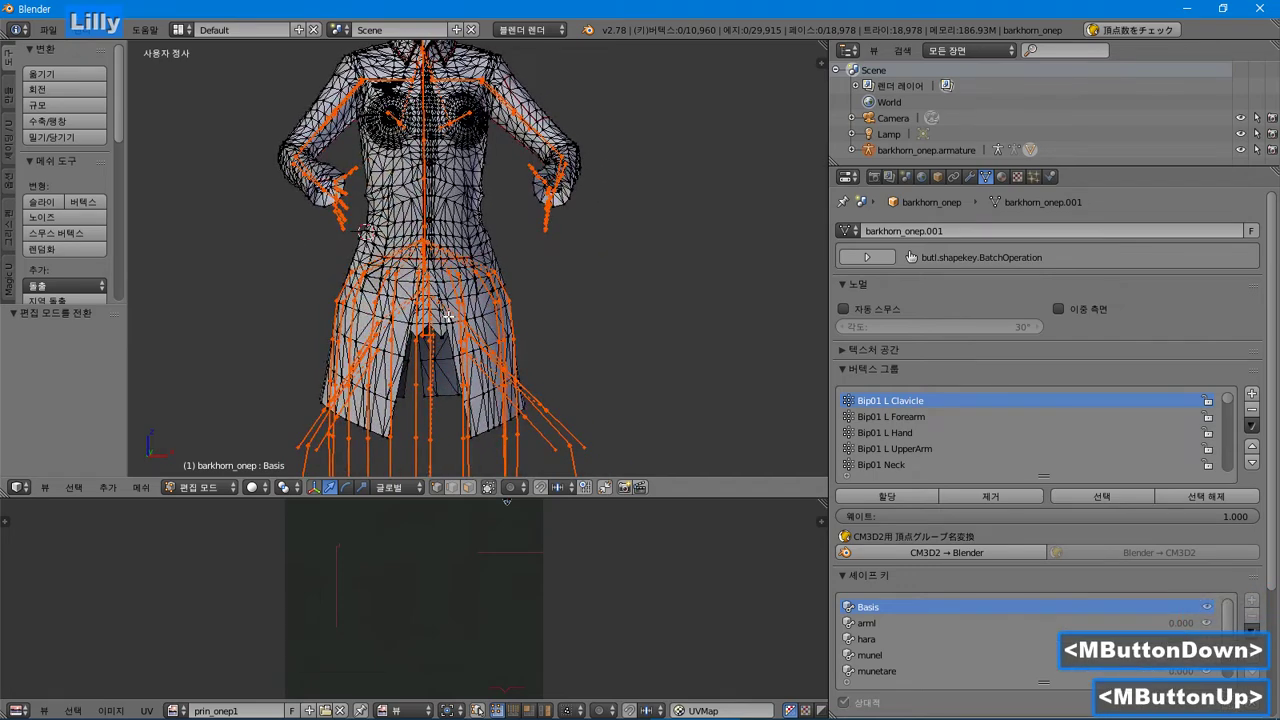
pyautogui.press('KP_1')
pyautogui.press('KP_5')
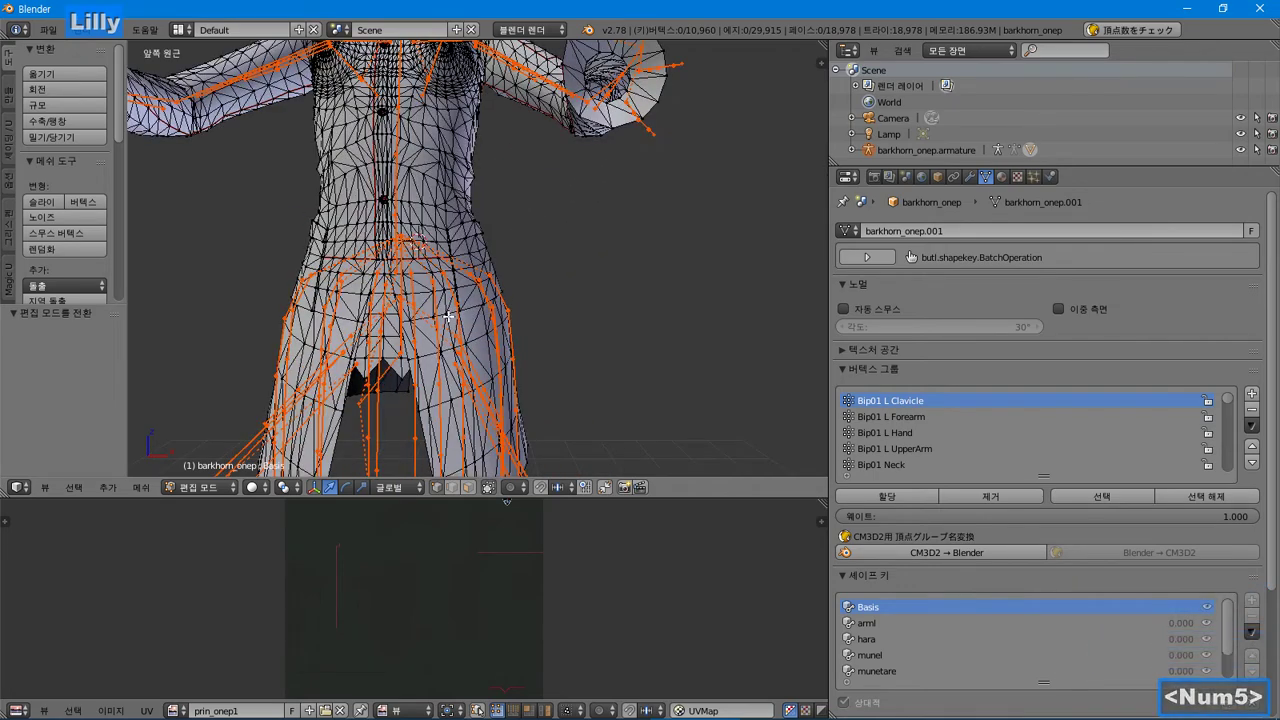
pyautogui.press('KP_5')
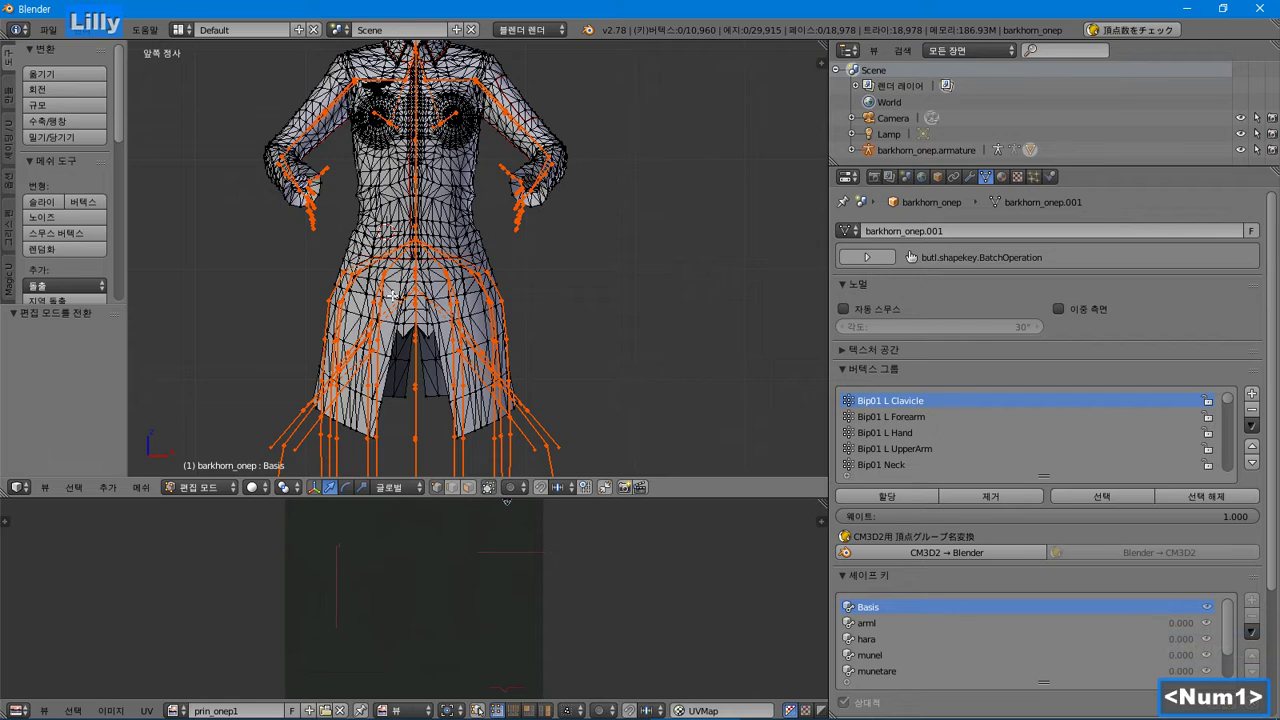
pyautogui.keyDown('shift'); pyautogui.moveTo(381, 190); pyautogui.dragTo(440, 212, button='middle'); pyautogui.keyUp('shift')
# Step: Look through the coat's shape keys and preview the munel key on the mesh
pyautogui.scroll(-10, 981, 608)
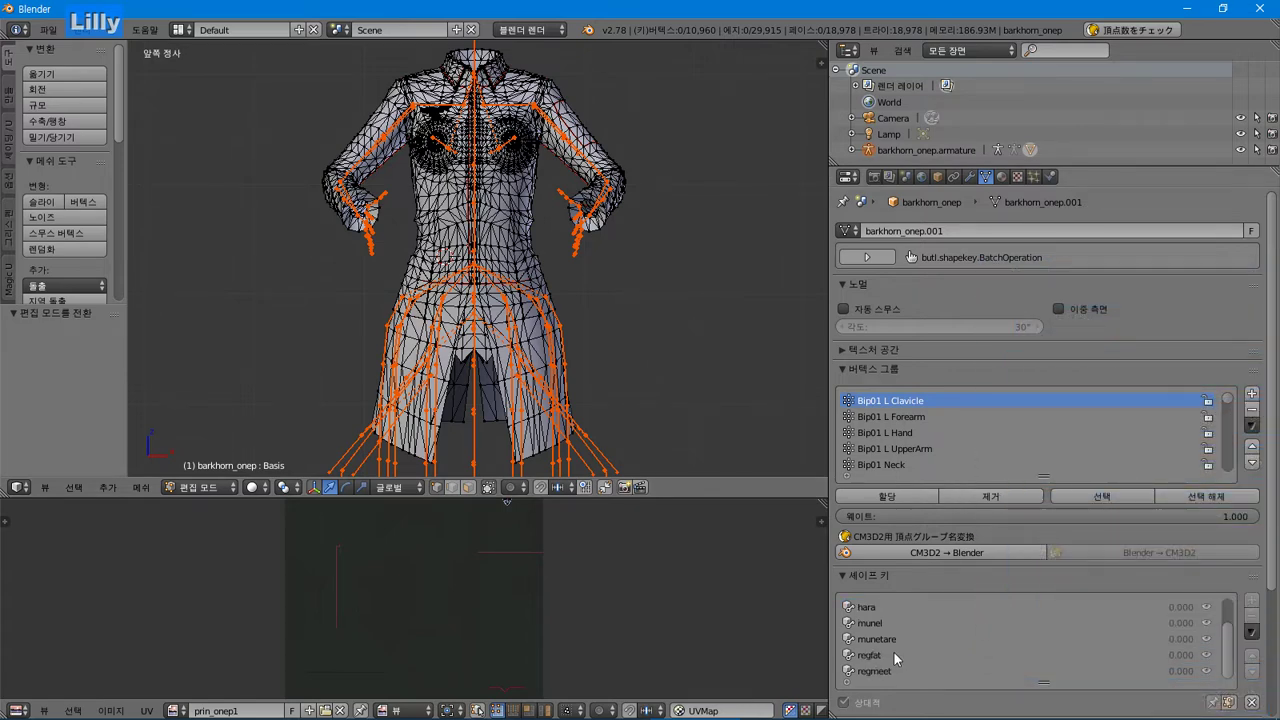
pyautogui.click(913, 622)
pyautogui.scroll(3, 917, 625)
pyautogui.scroll(-5, 917, 625)
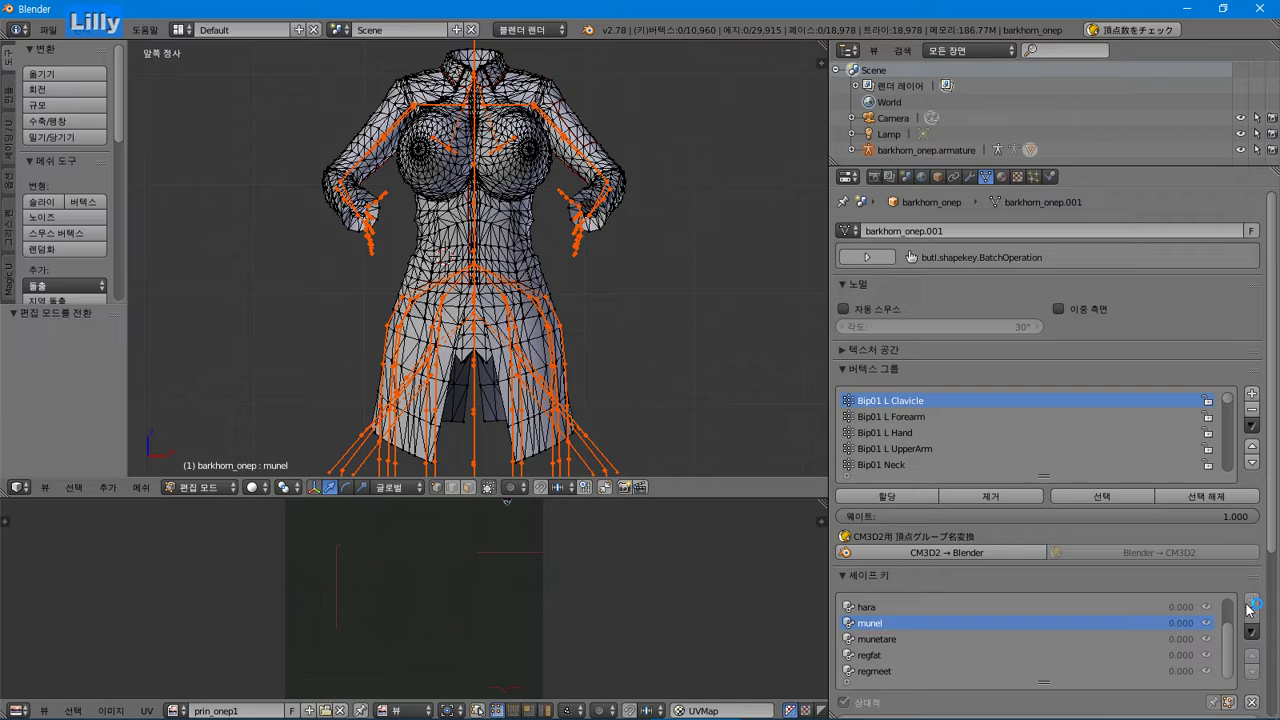
# Step: Return to Object Mode and add a new shape key after regmeet
pyautogui.press('Tab')
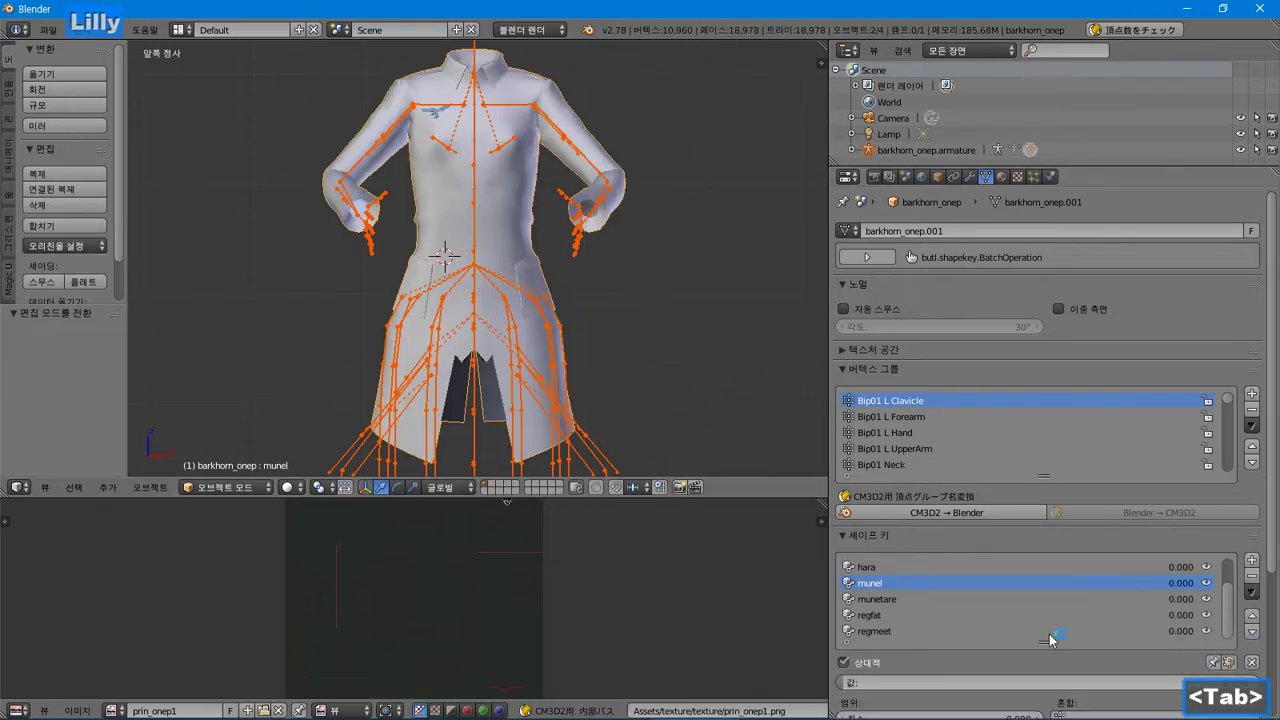
pyautogui.scroll(-2, 1050, 627)
pyautogui.click(940, 632)
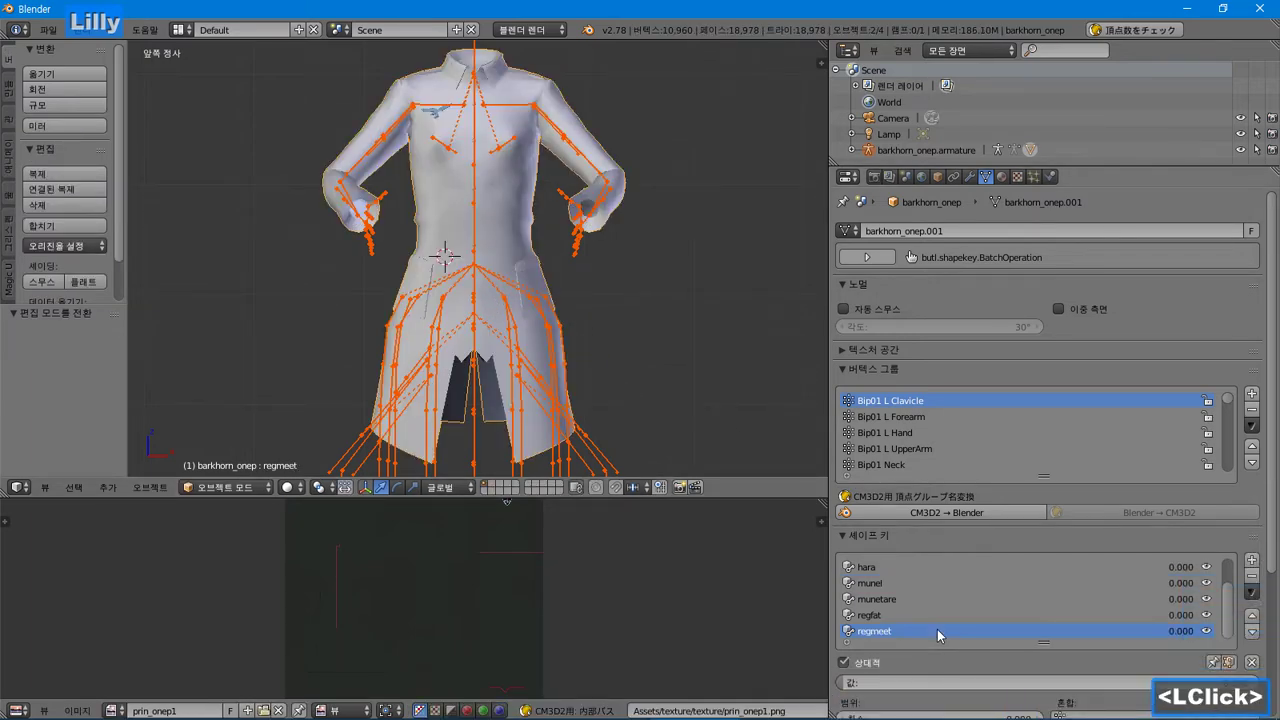
pyautogui.click(1251, 563)
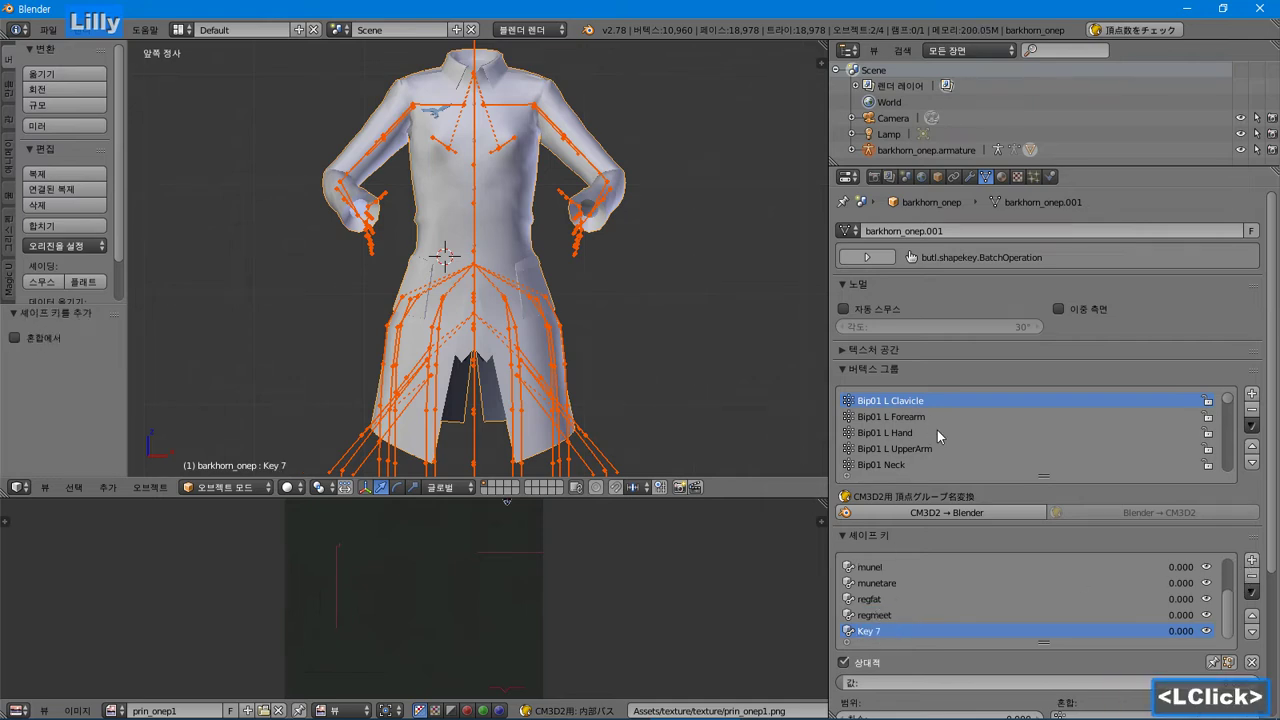
# Step: Rename the new shape key SkirtUp1, copying the word Skirt from the Skirt02_B_yure_skirt_h_ vertex group name
pyautogui.scroll(-15, 937, 430)
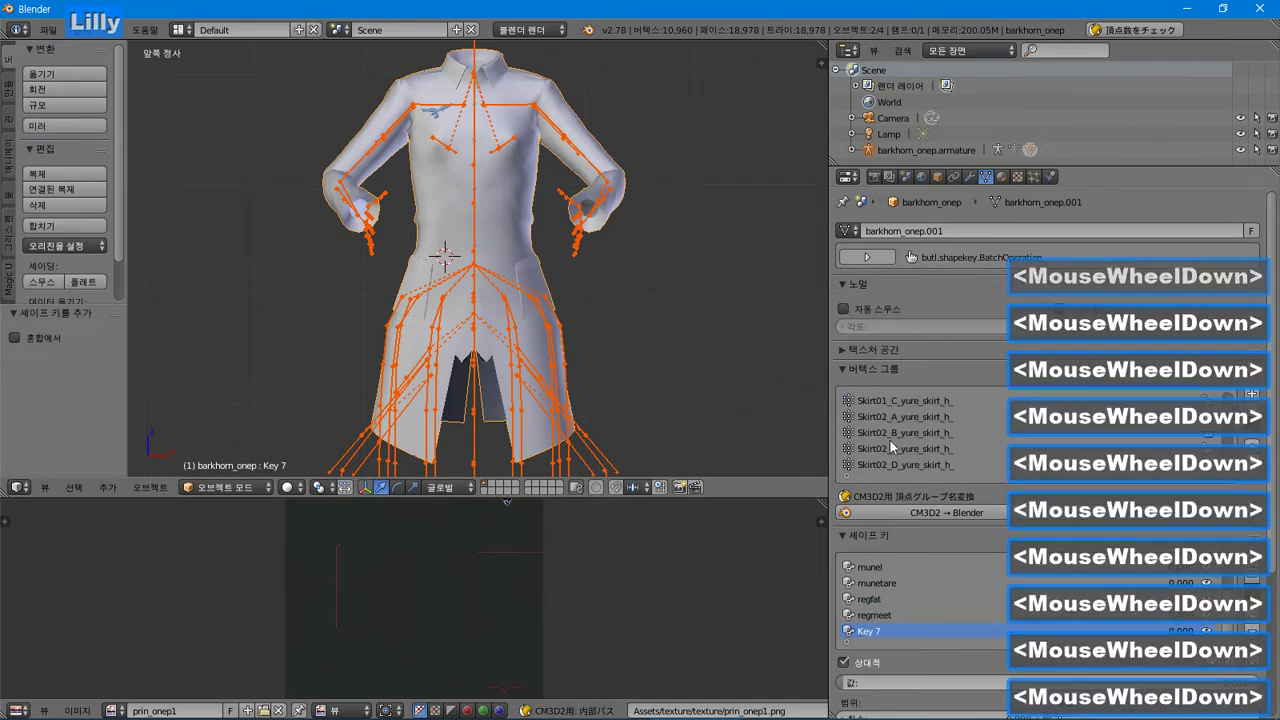
pyautogui.doubleClick(875, 432)
pyautogui.moveTo(875, 432); pyautogui.dragTo(838, 420)
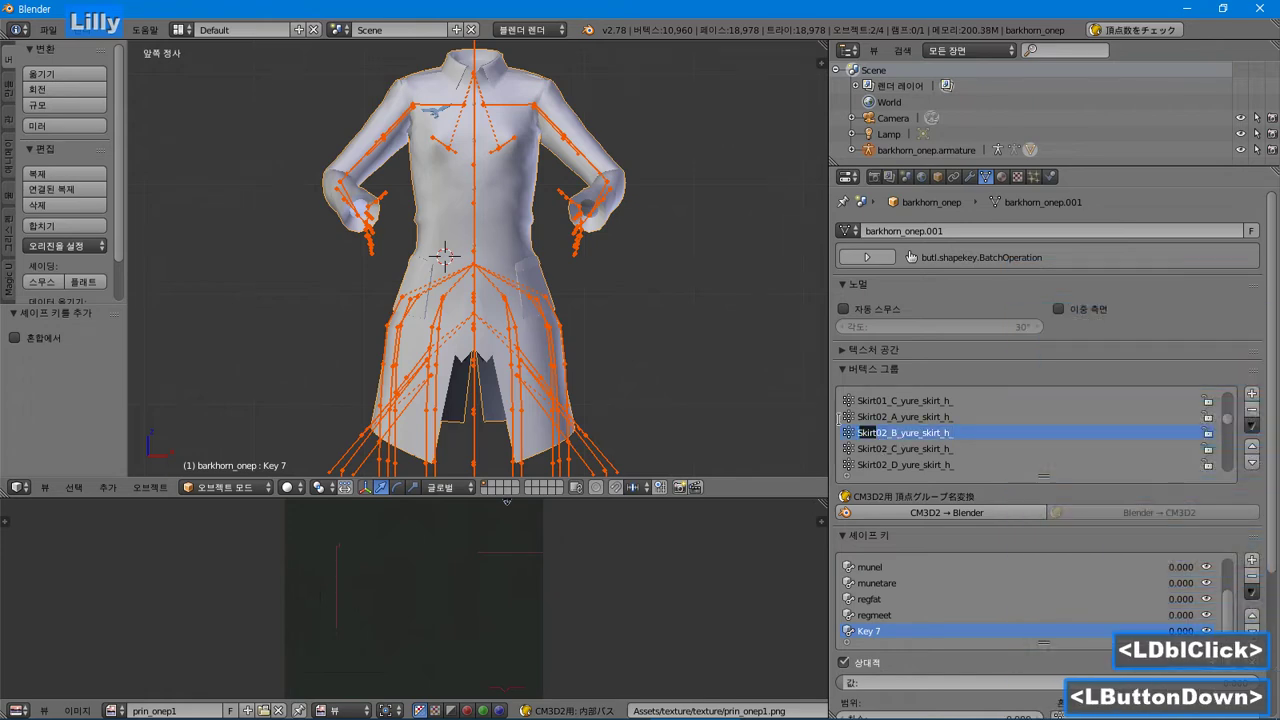
pyautogui.hotkey('ctrl', 'c')
pyautogui.doubleClick(886, 631)
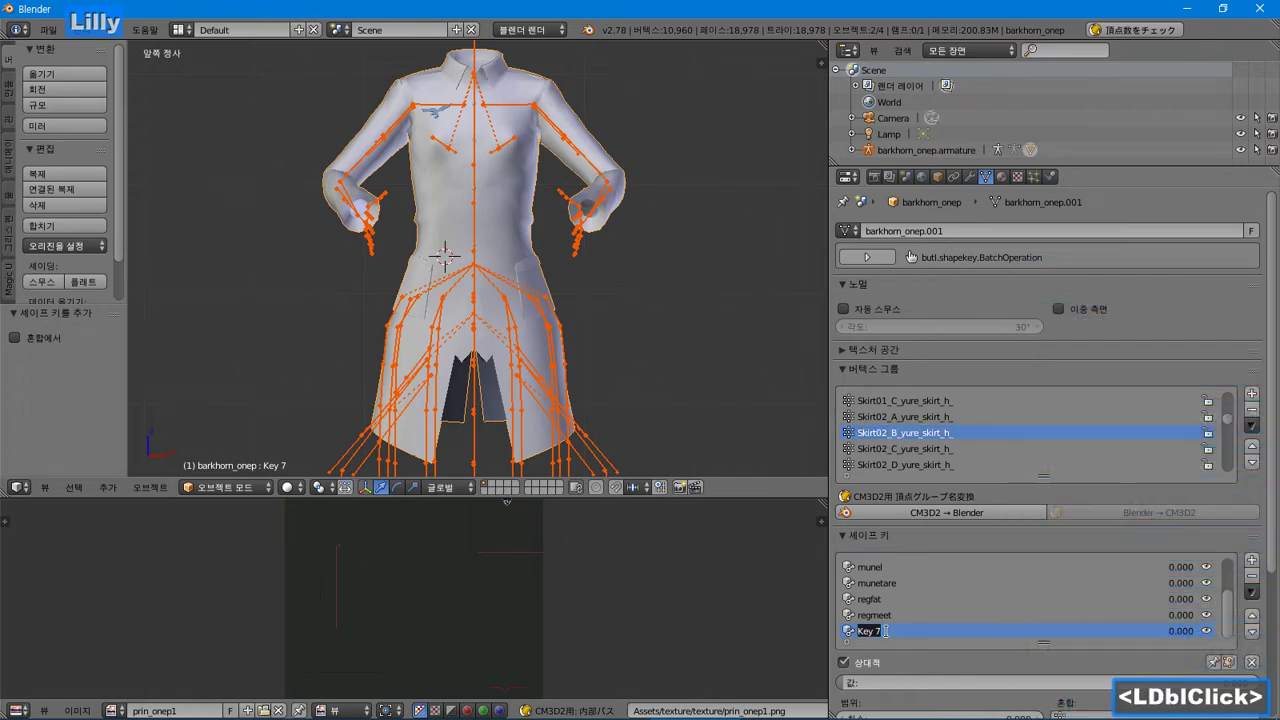
pyautogui.hotkey('ctrl', 'v')
pyautogui.write('Up')
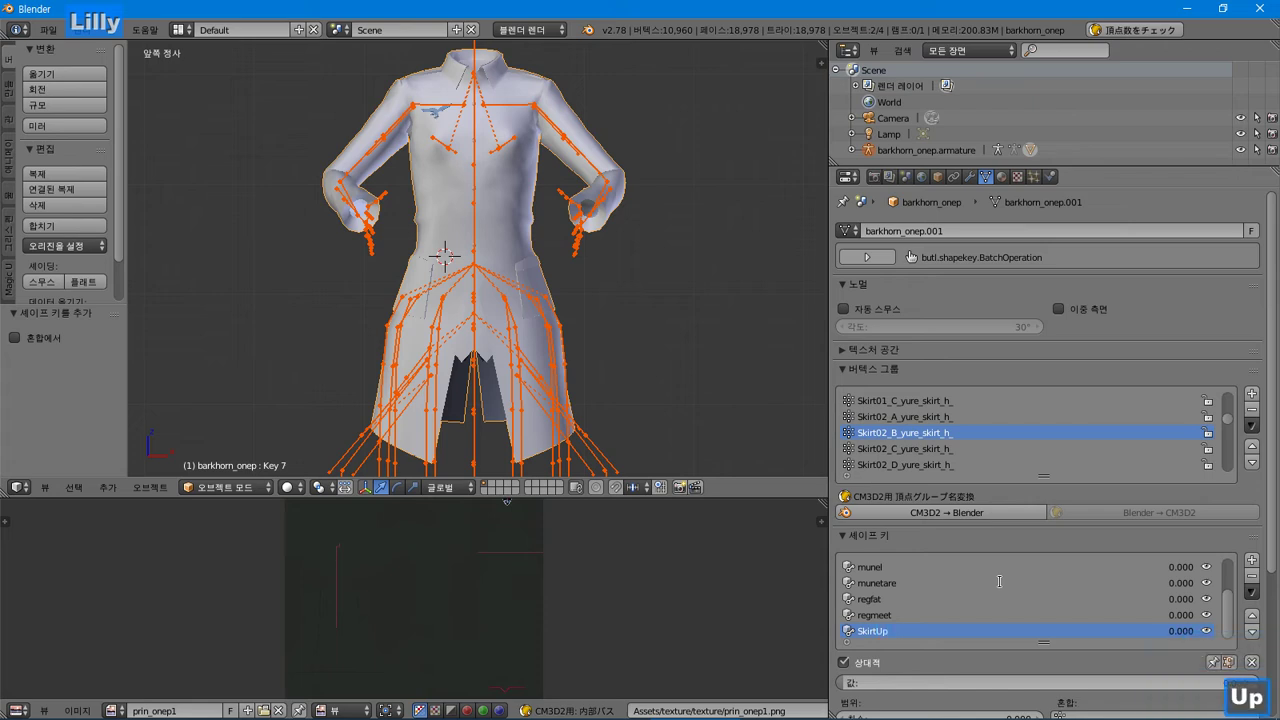
# Step: Set the SkirtUp1 shape key's value to 1.000 and enter Edit Mode on the coat mesh
pyautogui.click(1130, 683)
pyautogui.moveTo(1130, 683); pyautogui.dragTo(1250, 683)
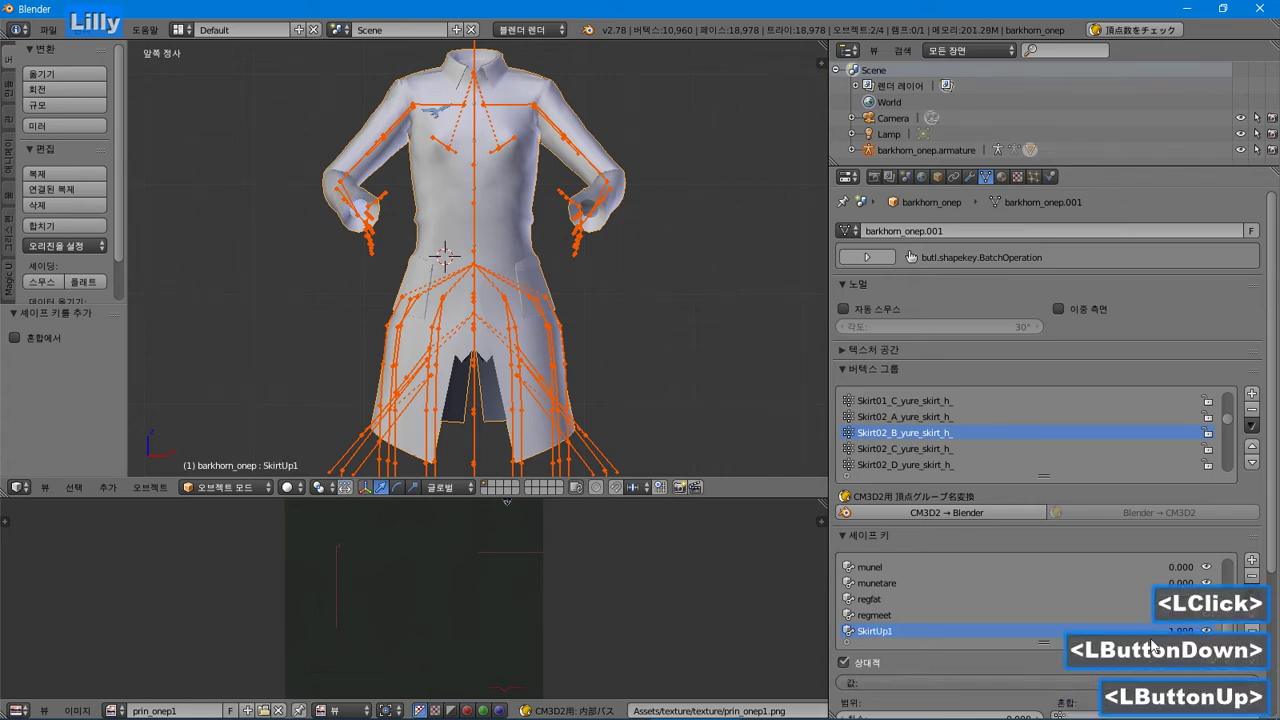
pyautogui.press('Tab')
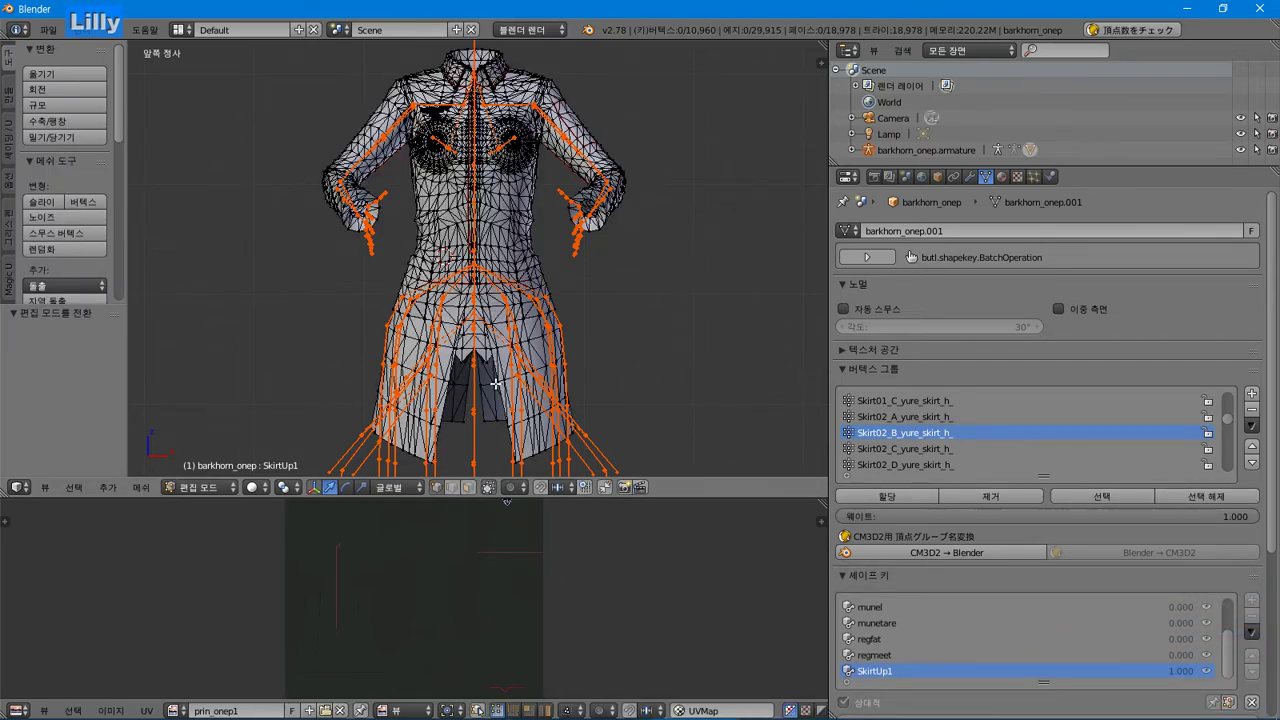
# Step: Hide barkhorn_onep.armature so that only the coat mesh is displayed
pyautogui.moveTo(496, 383); pyautogui.dragTo(520, 400, button='middle')
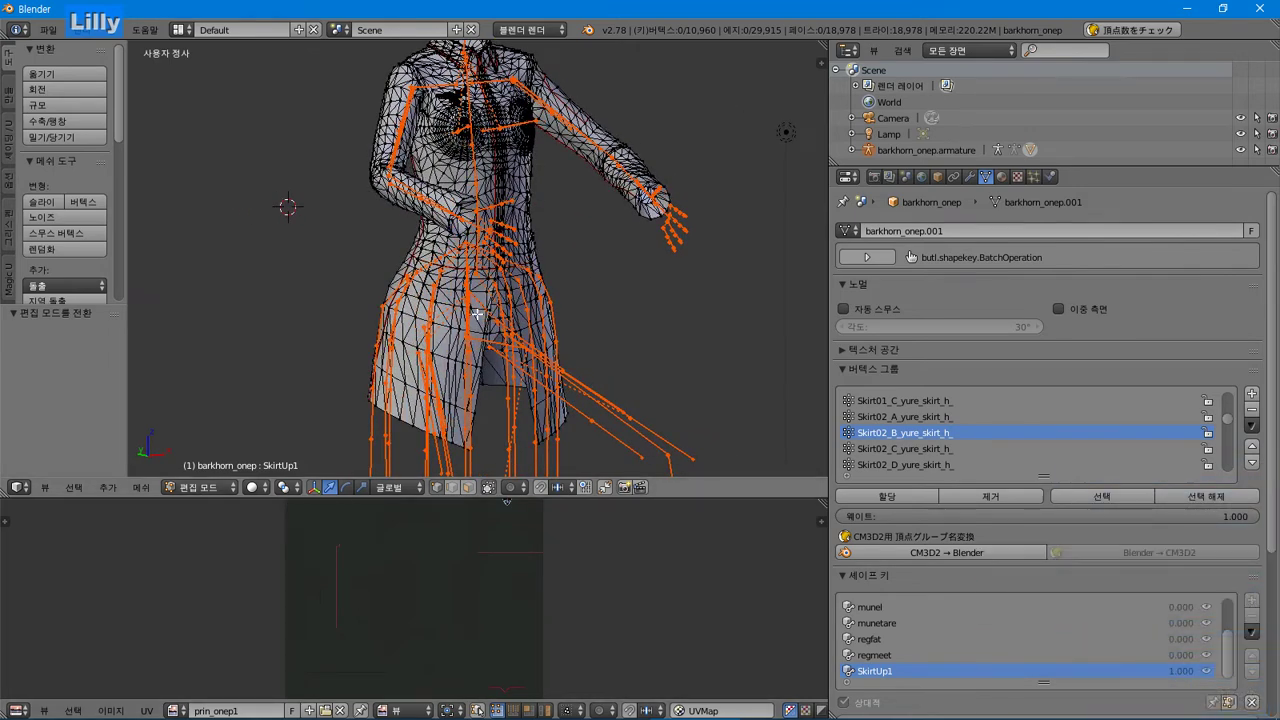
pyautogui.moveTo(560, 340); pyautogui.dragTo(410, 335, button='middle')
pyautogui.click(1240, 149)
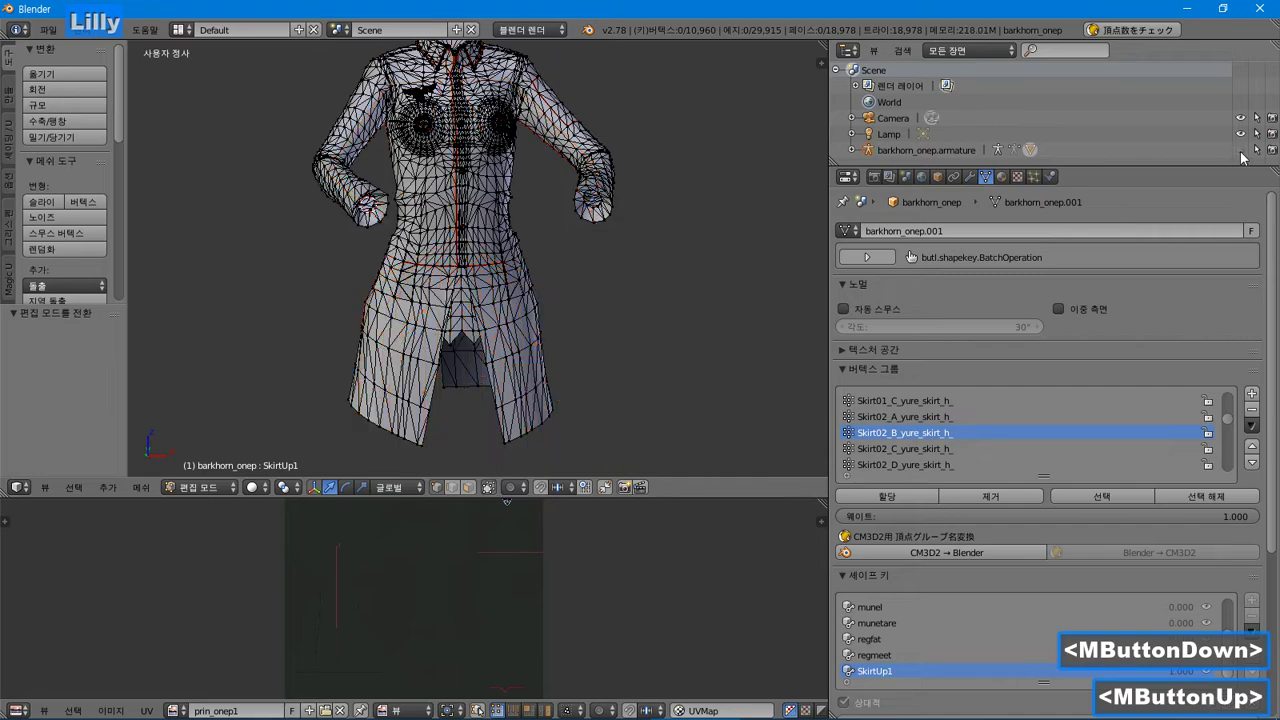
pyautogui.moveTo(471, 376); pyautogui.dragTo(372, 355, button='middle')
# Step: Switch to the COM3D2 game and examine the coat's skirt on the character from several angles
pyautogui.hotkey('alt', 'Tab')
pyautogui.hotkey('alt', 'Tab')
pyautogui.hotkey('alt', 'Tab')
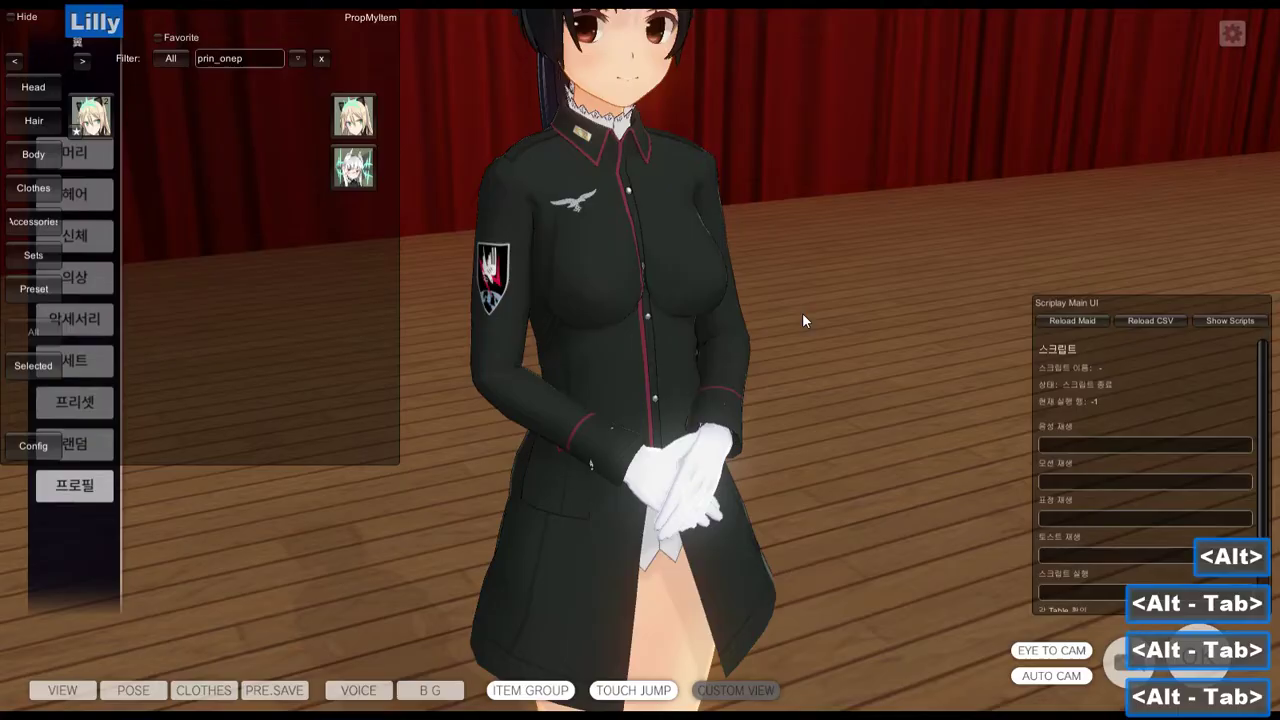
pyautogui.moveTo(681, 358); pyautogui.dragTo(667, 342, button='middle')
pyautogui.moveTo(667, 342); pyautogui.dragTo(560, 278, button='right')
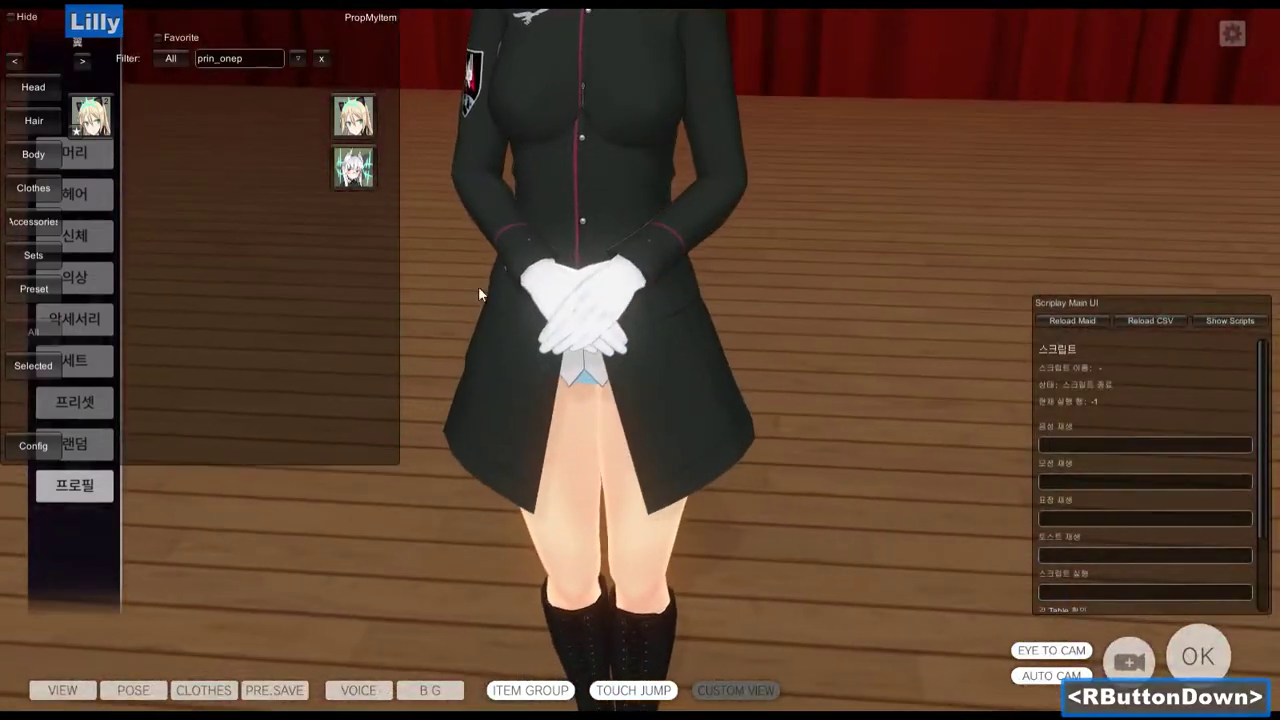
pyautogui.moveTo(560, 278); pyautogui.dragTo(660, 290, button='right')
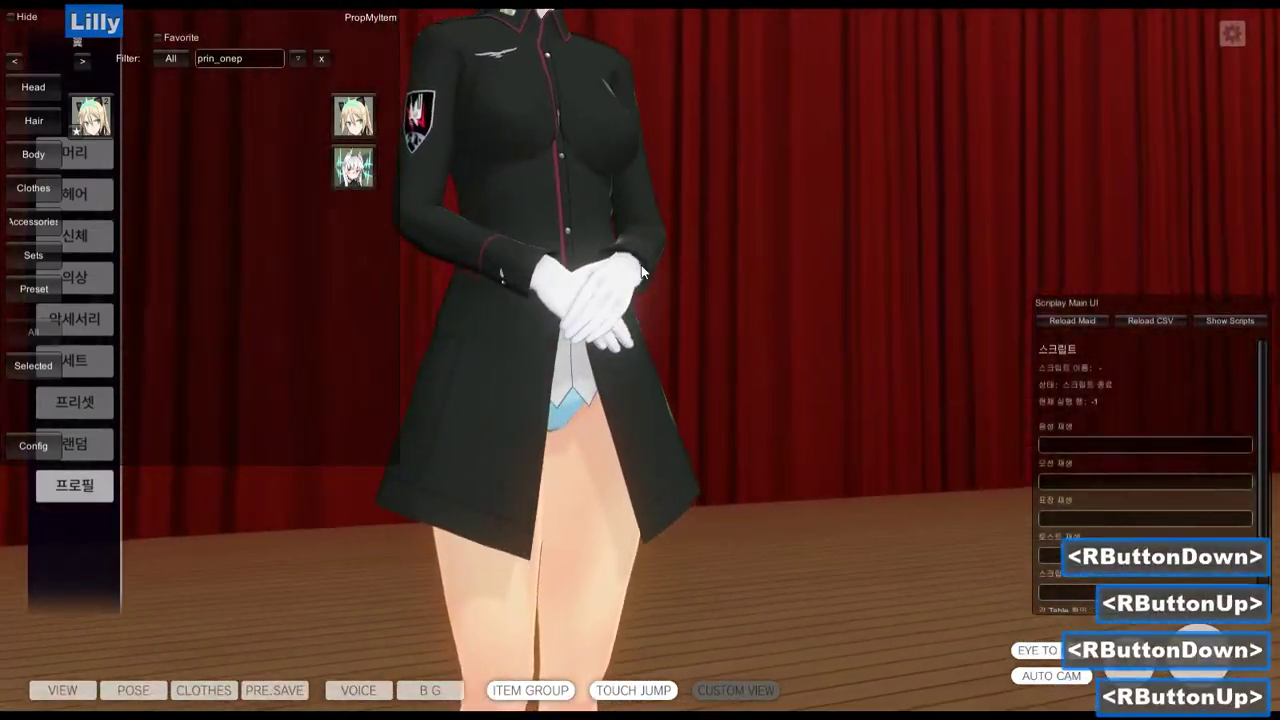
# Step: Switch back to Blender and rename the SkirtUp1 shape key SkirtUp2
pyautogui.hotkey('alt', 'Tab')
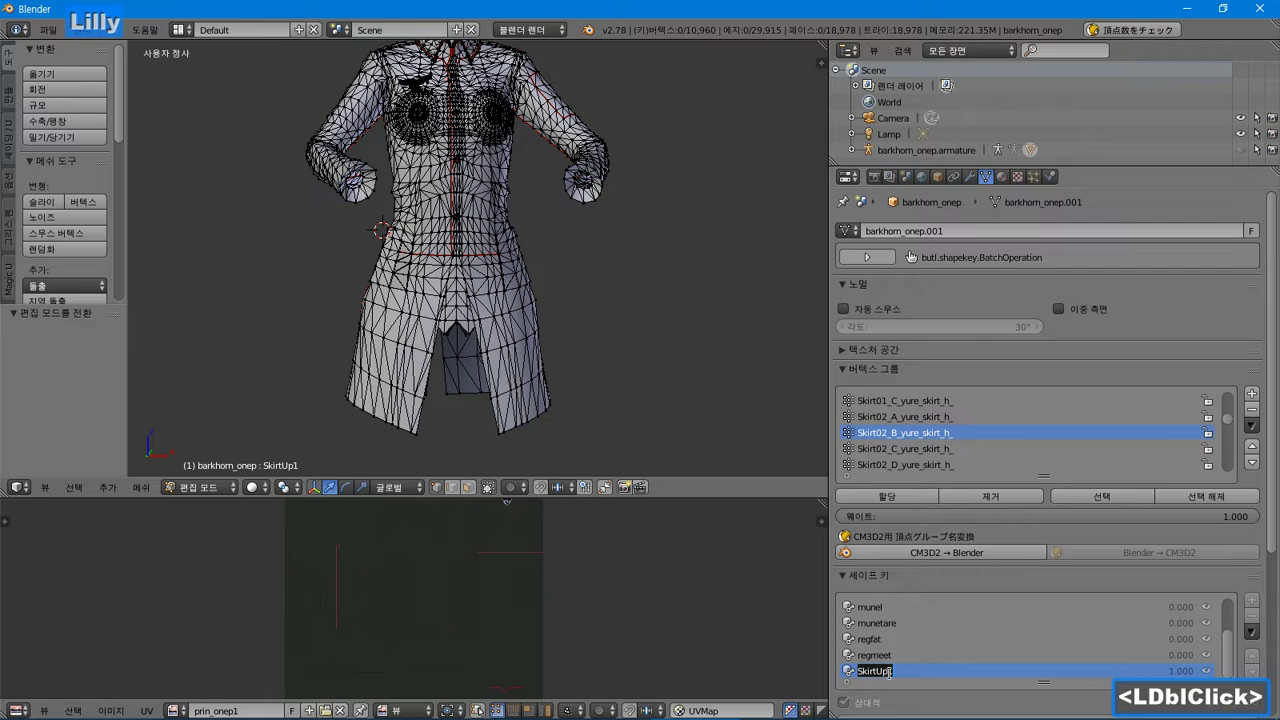
pyautogui.write('2')
pyautogui.click(598, 379)
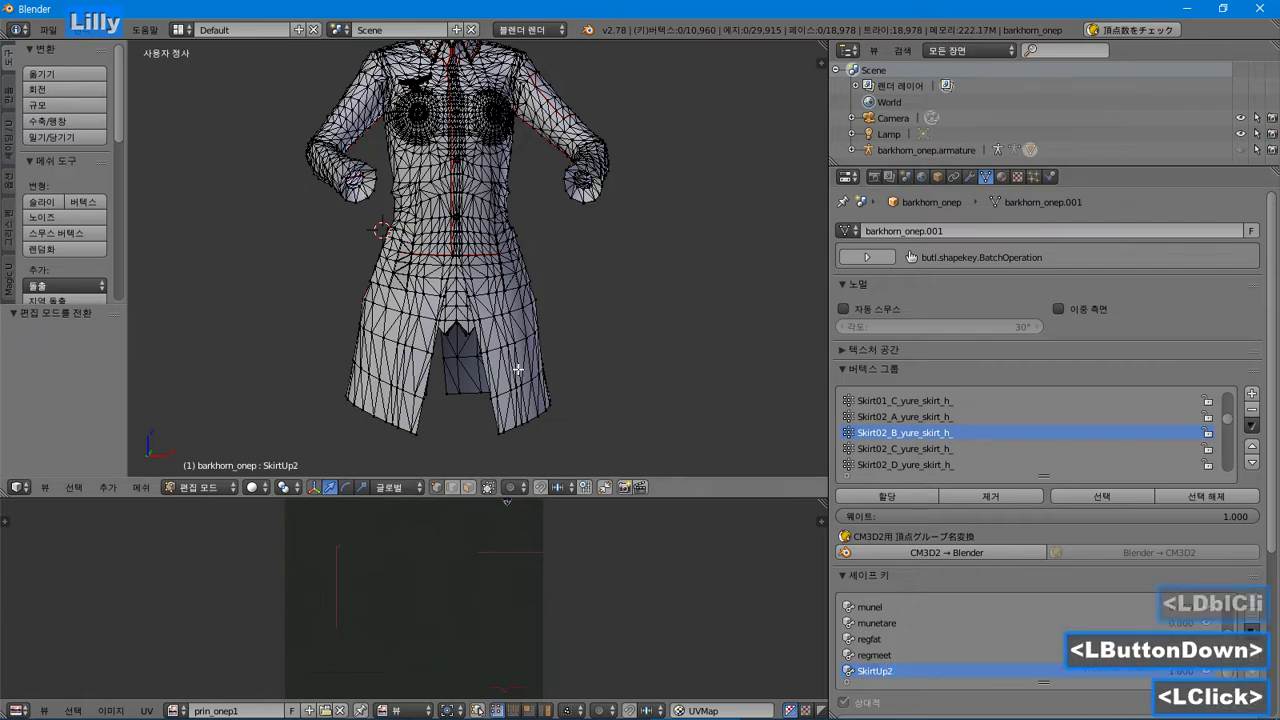
# Step: Box-select the two hem vertices beside the skirt's back slit from the back view and enable proportional editing
pyautogui.moveTo(518, 369); pyautogui.dragTo(320, 382, button='middle')
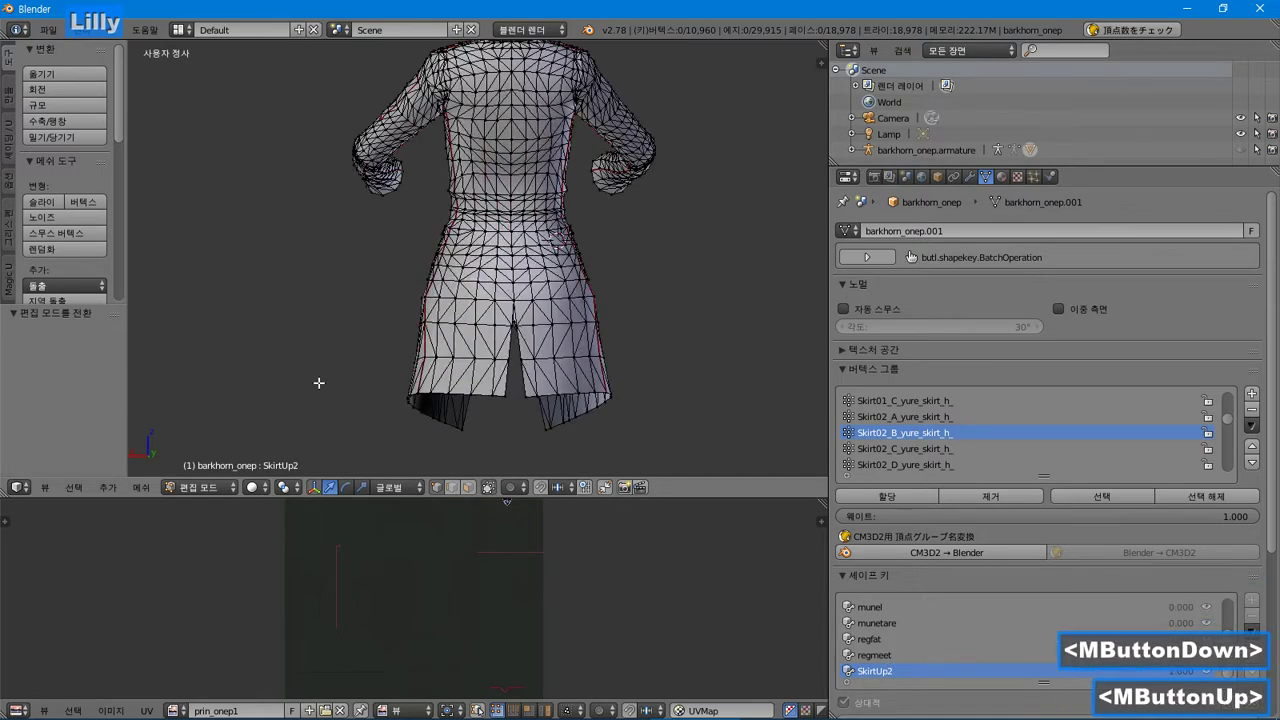
pyautogui.press('KP_1')
pyautogui.press('ctrl+KP_1')
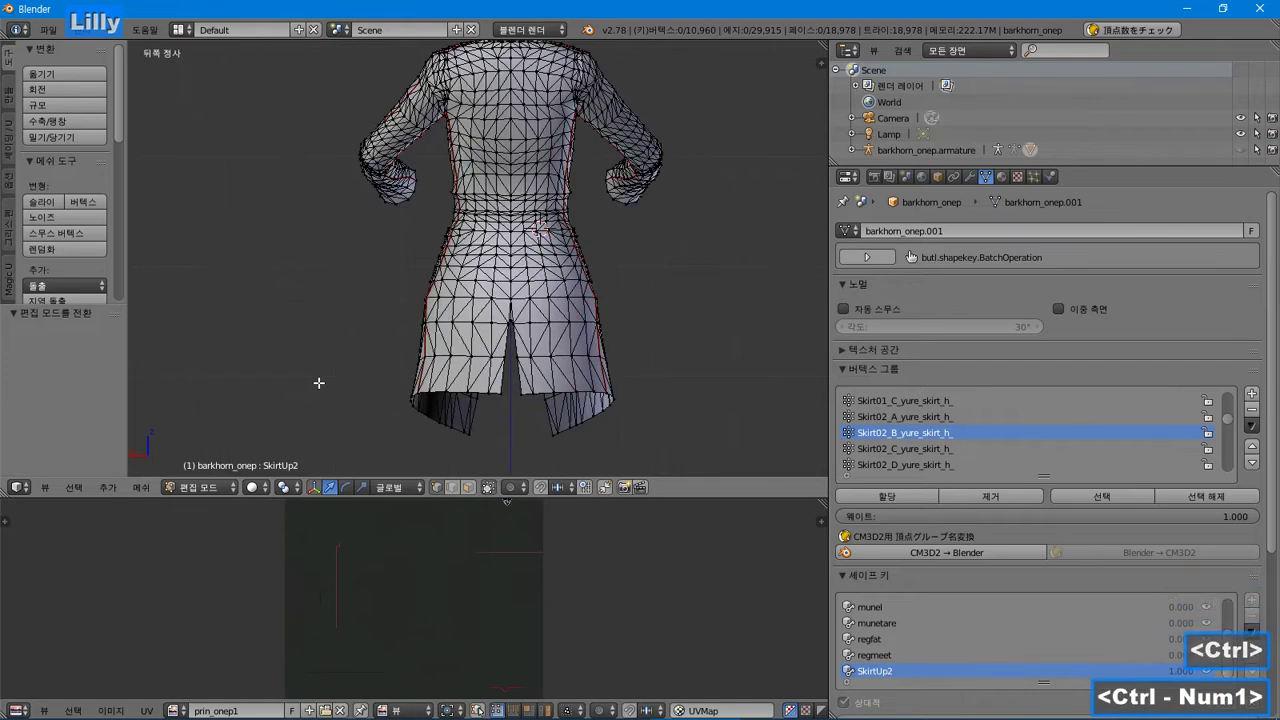
pyautogui.scroll(2, 532, 369)
pyautogui.keyDown('shift'); pyautogui.moveTo(532, 369); pyautogui.dragTo(500, 312, button='middle'); pyautogui.keyUp('shift')
pyautogui.scroll(2, 515, 215)
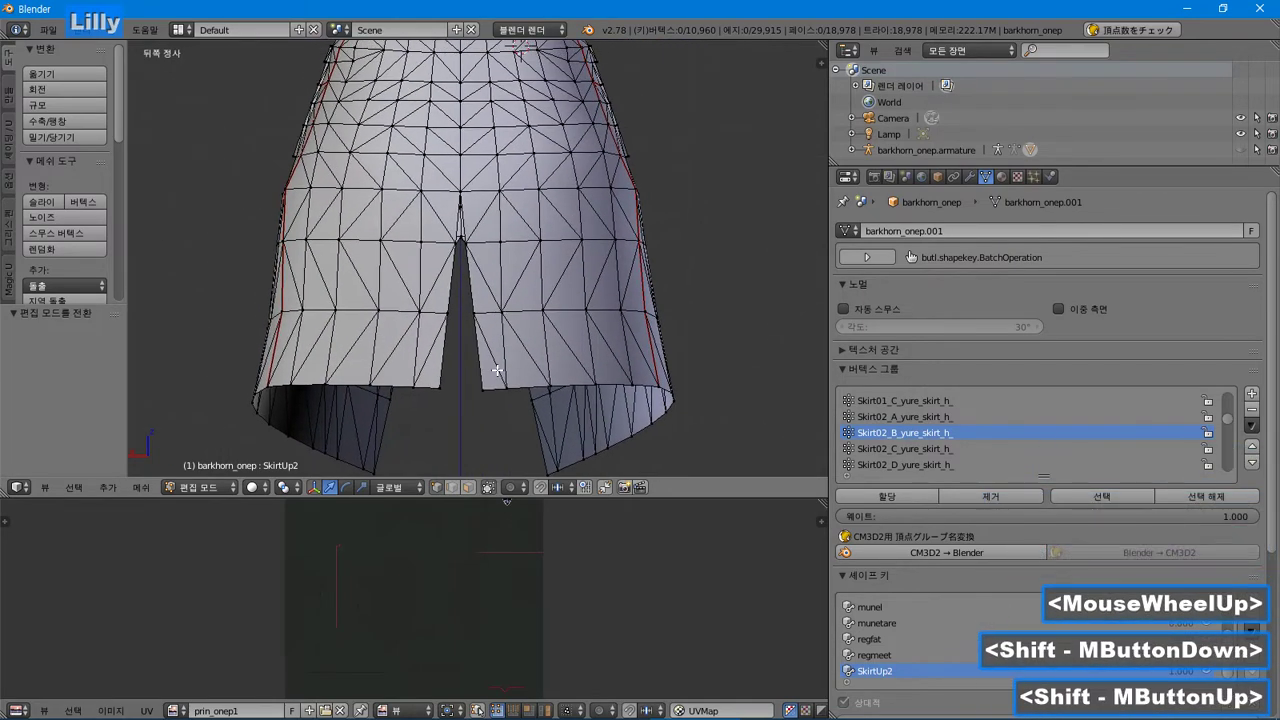
pyautogui.press('b')
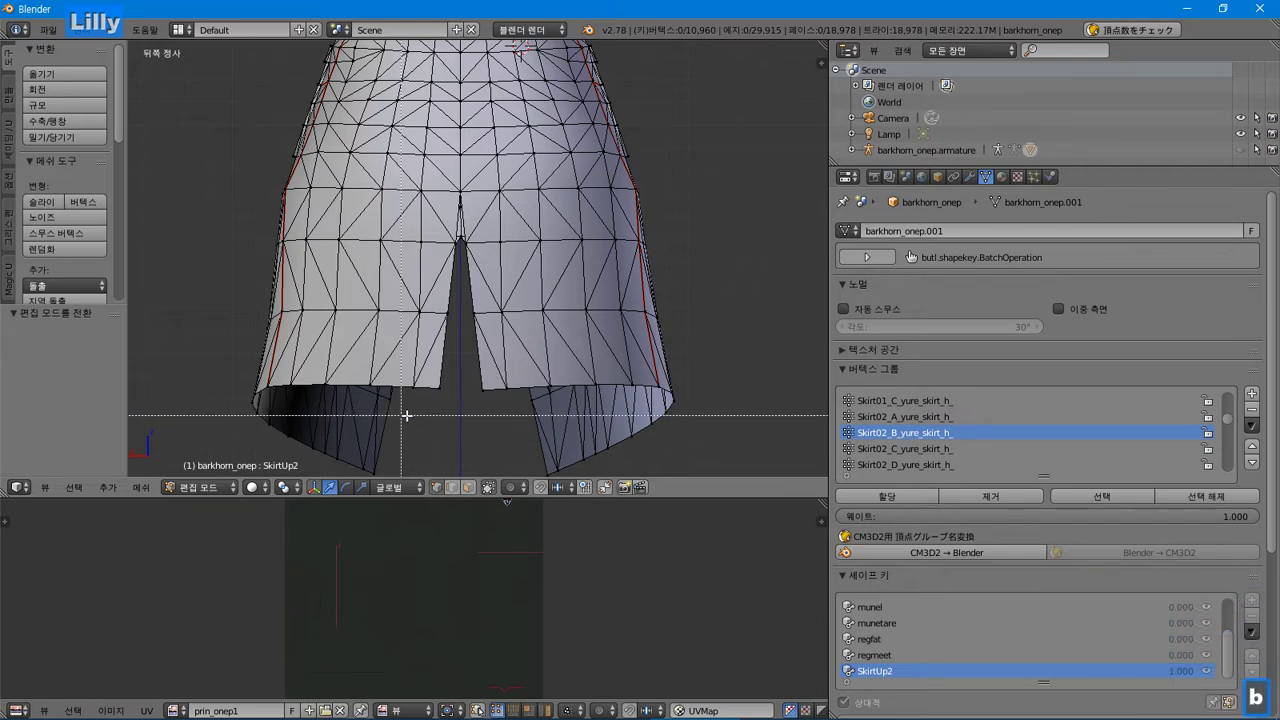
pyautogui.moveTo(432, 407); pyautogui.dragTo(500, 370)
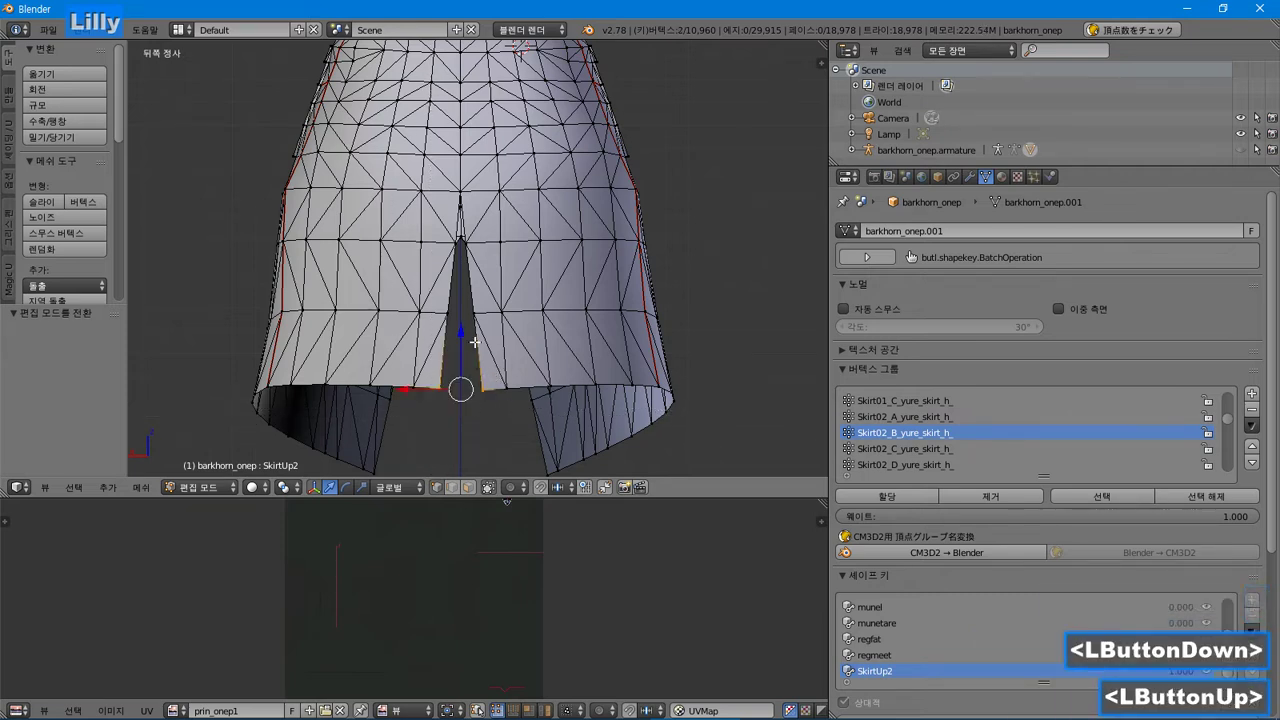
pyautogui.click(512, 487)
pyautogui.click(557, 451)
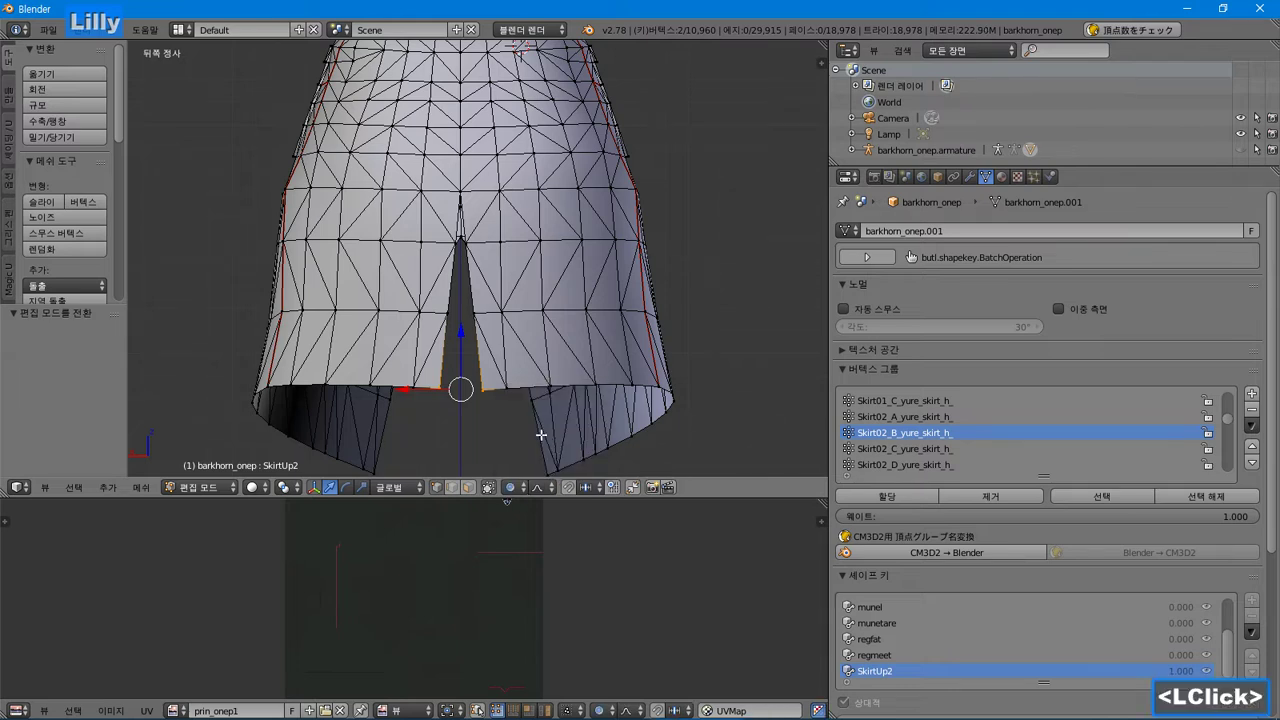
# Step: Try to raise the two hem vertices about 0.572 along Z, check the shape from the side and undo the move
pyautogui.moveTo(460, 331); pyautogui.dragTo(491, 209)
pyautogui.click(491, 209)
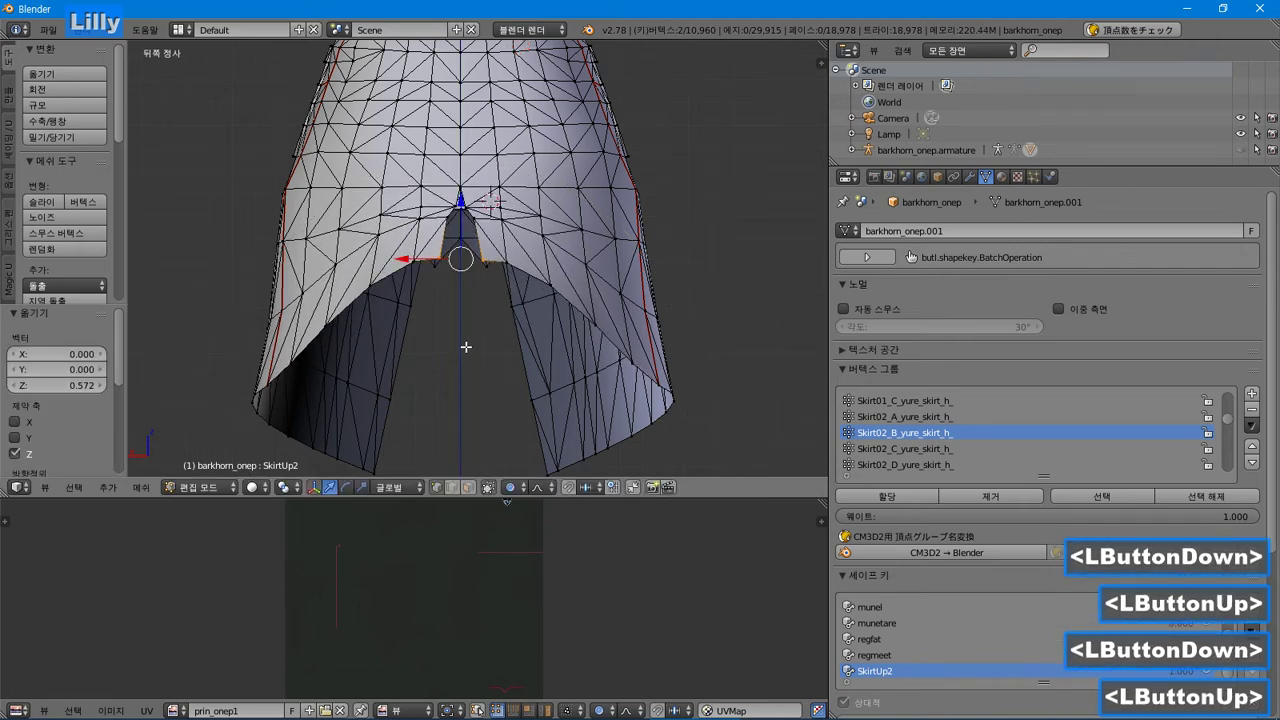
pyautogui.moveTo(466, 347); pyautogui.dragTo(614, 320, button='middle')
pyautogui.hotkey('ctrl', 'z')
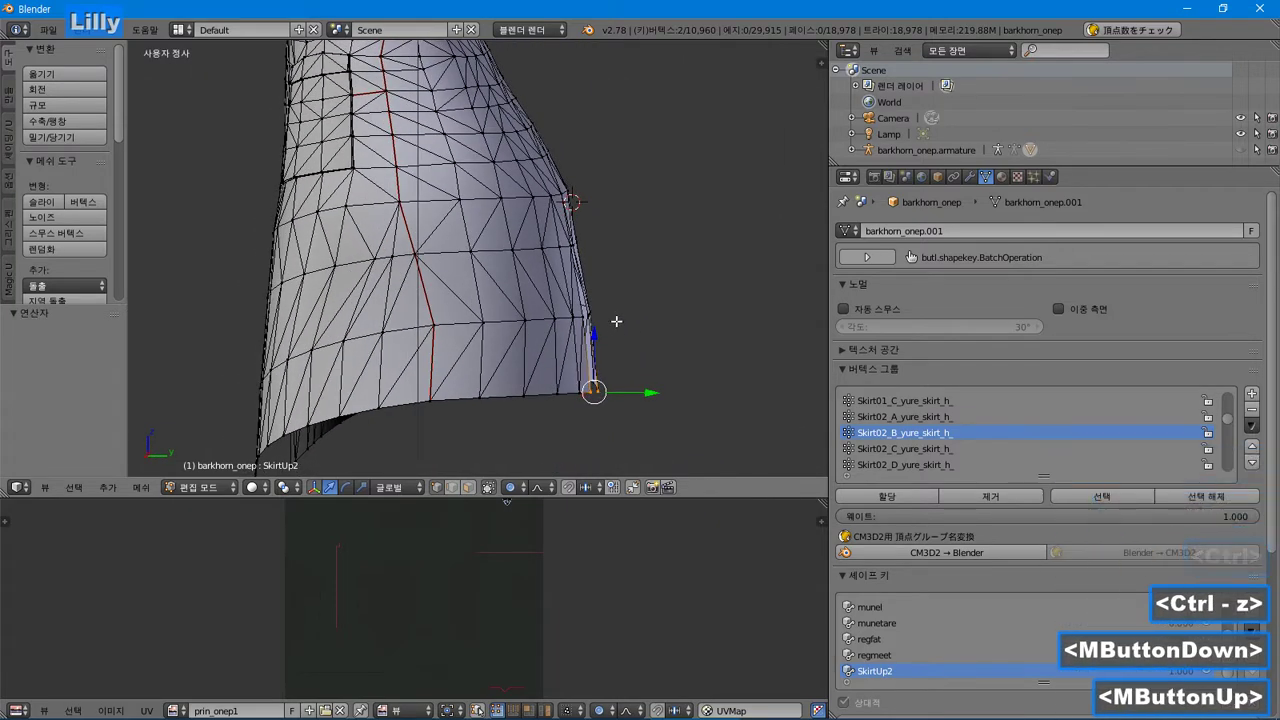
# Step: From the right side view, raise the two back hem vertices about 0.677 along Z with a proportional size of 1.33
pyautogui.press('KP_3')
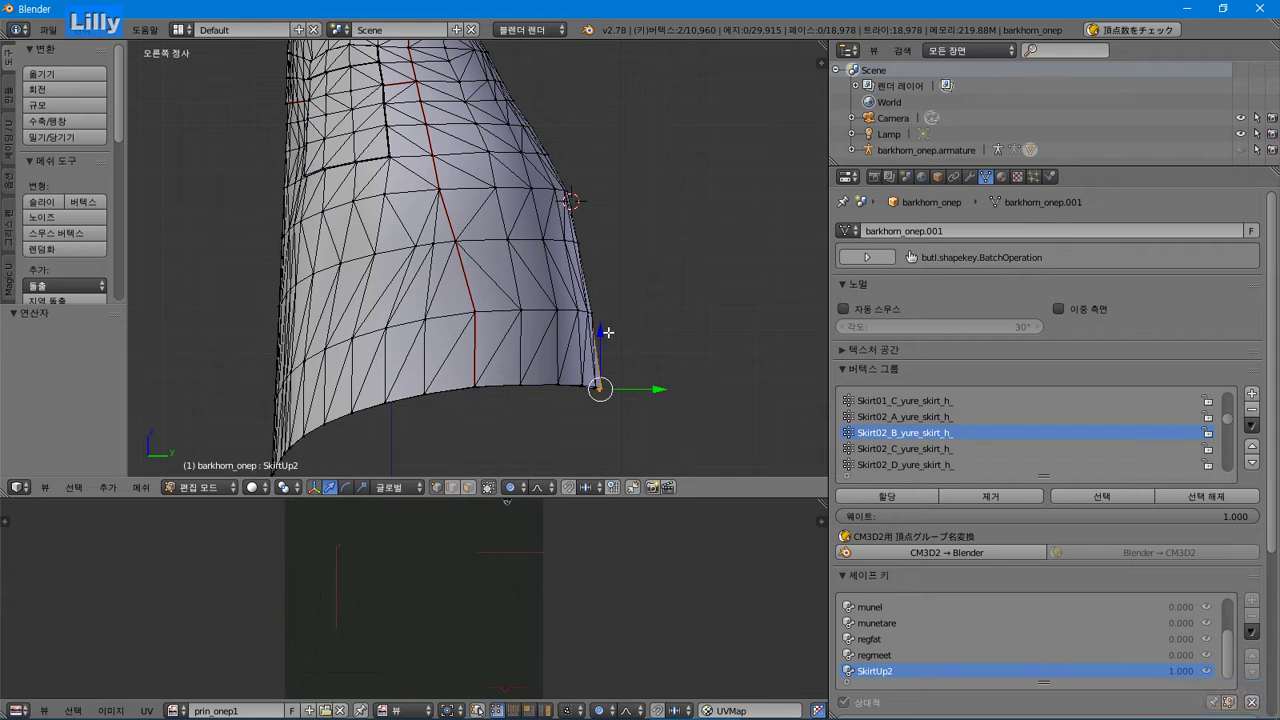
pyautogui.moveTo(600, 334); pyautogui.dragTo(606, 315)
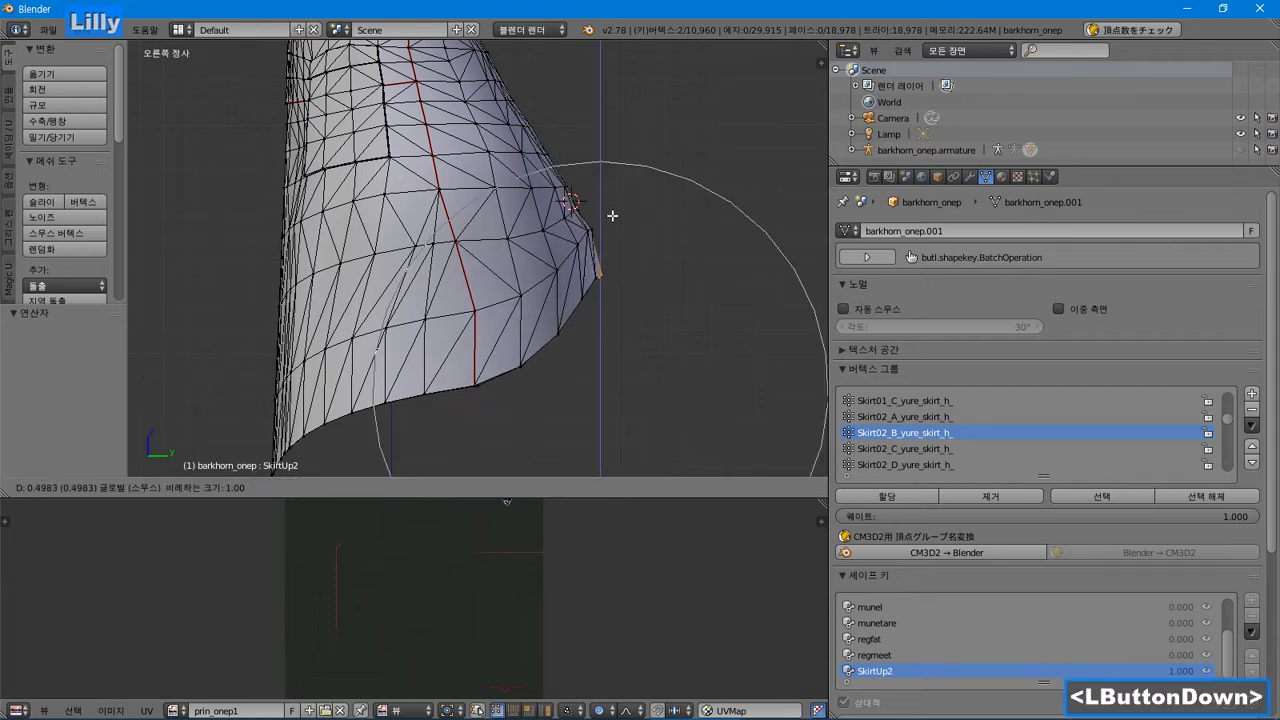
pyautogui.scroll(1, 617, 243)
pyautogui.moveTo(619, 244); pyautogui.dragTo(632, 180)
pyautogui.scroll(-3, 617, 243)
pyautogui.scroll(-1, 634, 177)
pyautogui.scroll(-1, 632, 180)
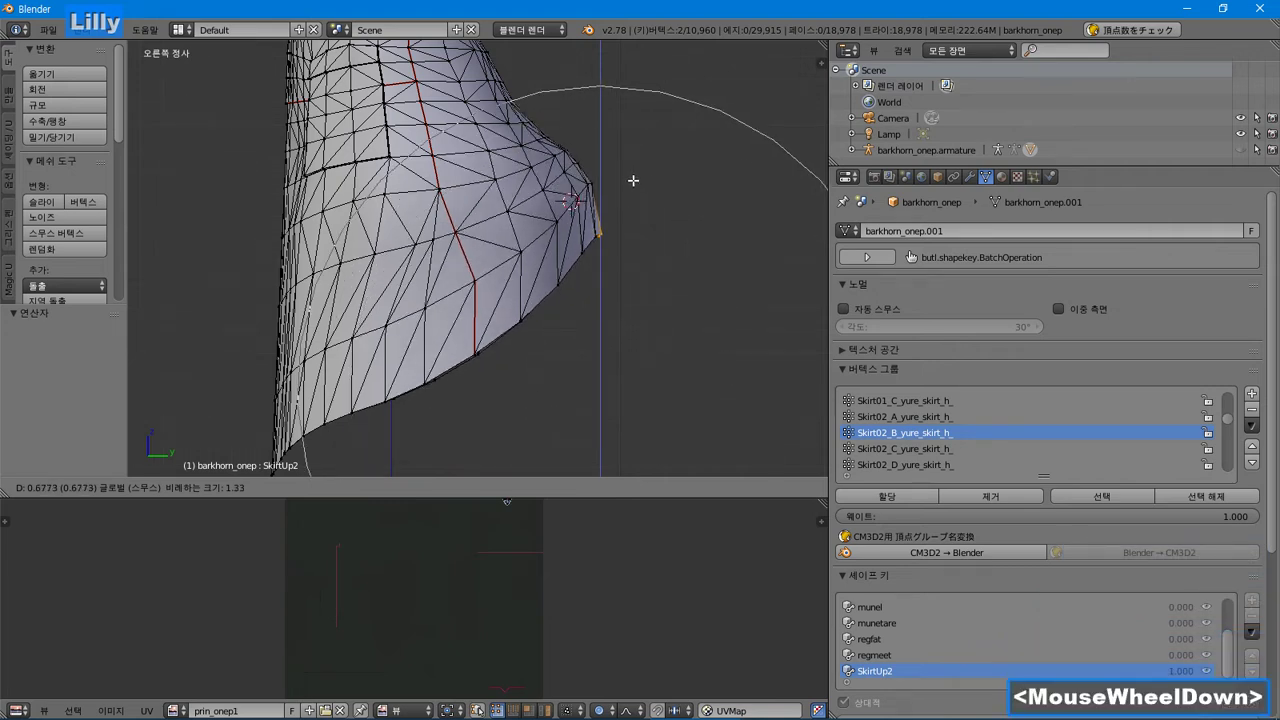
pyautogui.scroll(1, 632, 180)
pyautogui.scroll(-1, 632, 180)
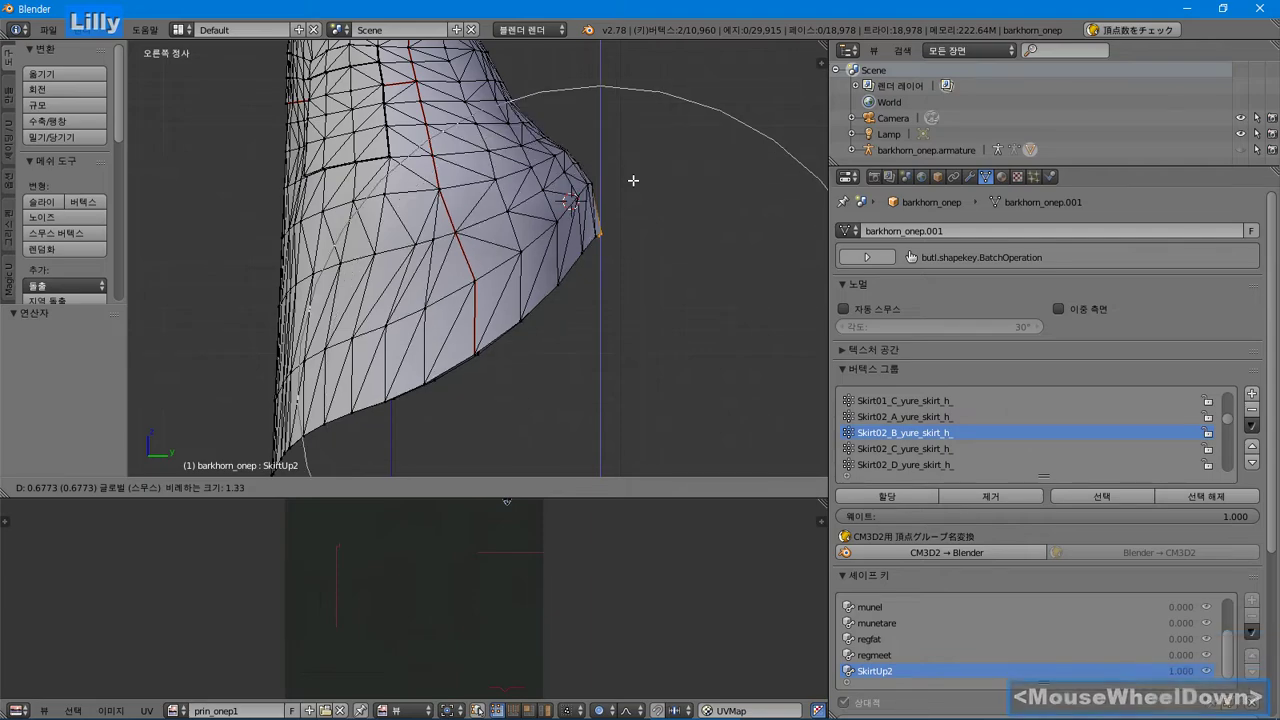
pyautogui.click(634, 180)
pyautogui.moveTo(634, 180); pyautogui.dragTo(640, 208, button='middle')
# Step: Return the coat mesh to Object Mode and set the SkirtUp2 shape key's value to 1.000
pyautogui.click(986, 692)
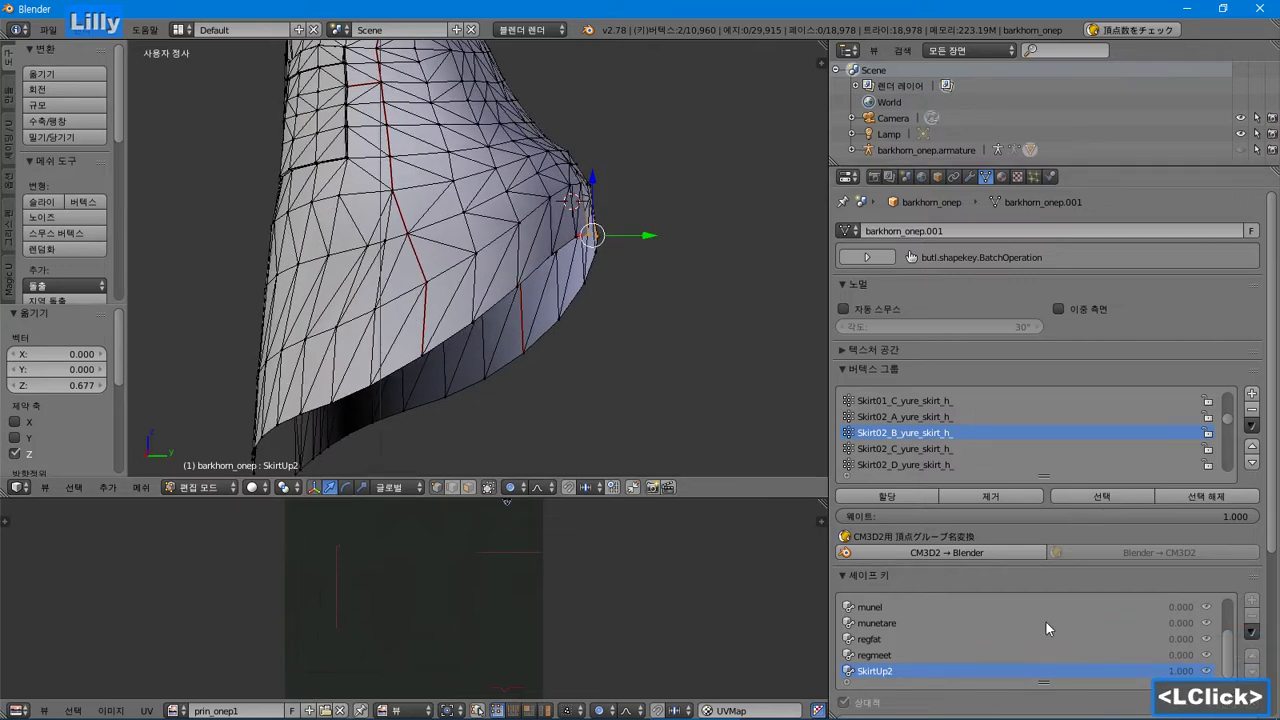
pyautogui.moveTo(1272, 393); pyautogui.dragTo(1268, 580)
pyautogui.press('Tab')
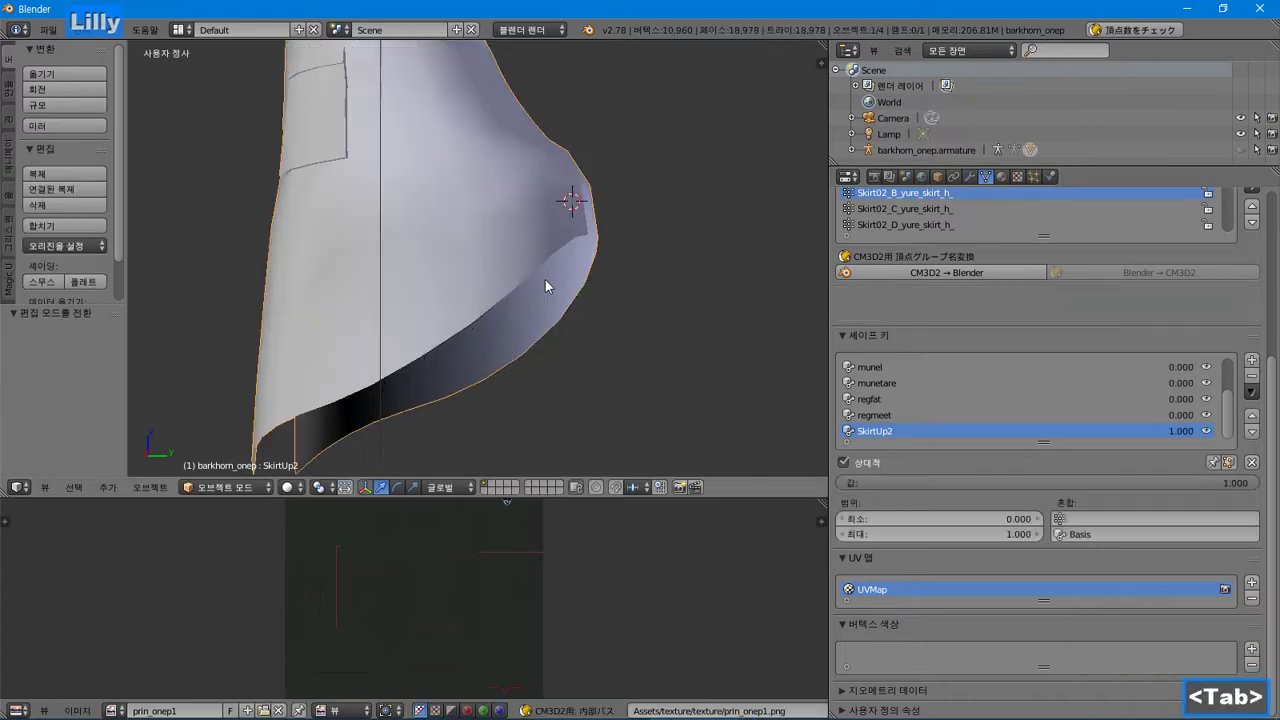
pyautogui.moveTo(1236, 442)
pyautogui.mouseDown()
pyautogui.moveTo(1000, 442)
pyautogui.moveTo(1250, 442)
pyautogui.mouseUp()
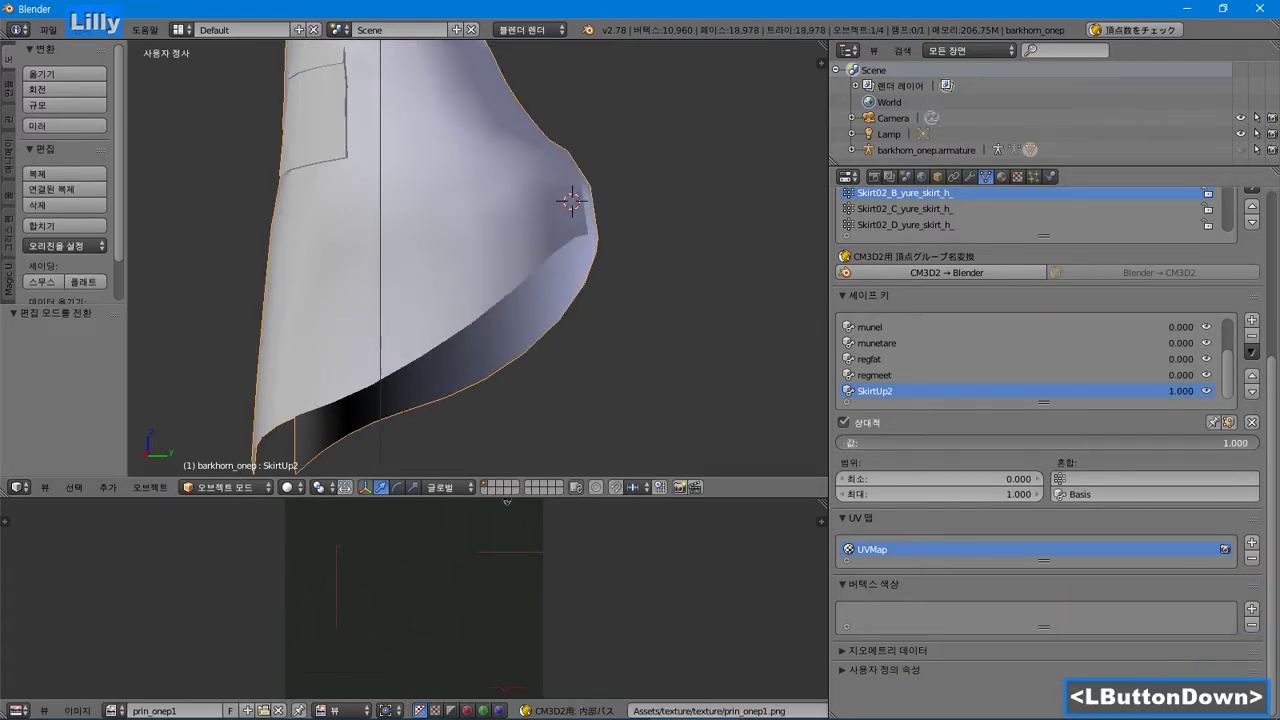
# Step: Start a CM3D2 model (.model) export of the coat and look among the recent folders for its destination
pyautogui.click(47, 31)
pyautogui.moveTo(150, 340)
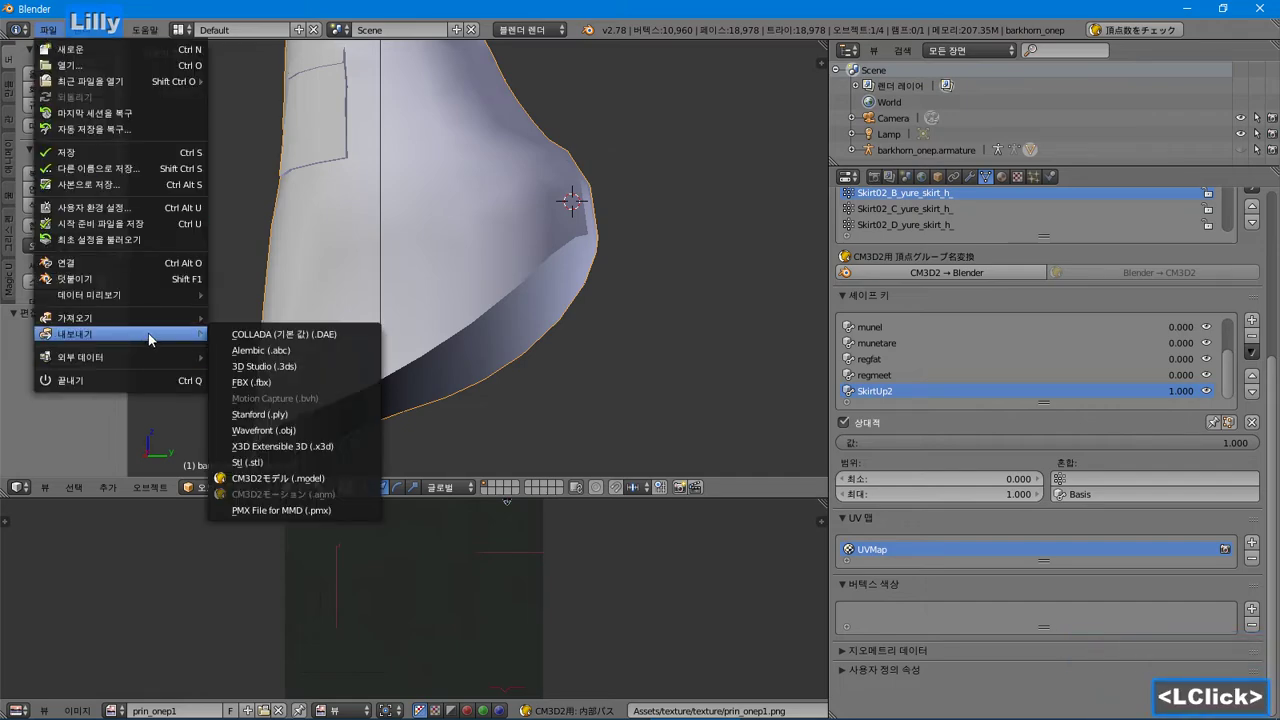
pyautogui.click(284, 480)
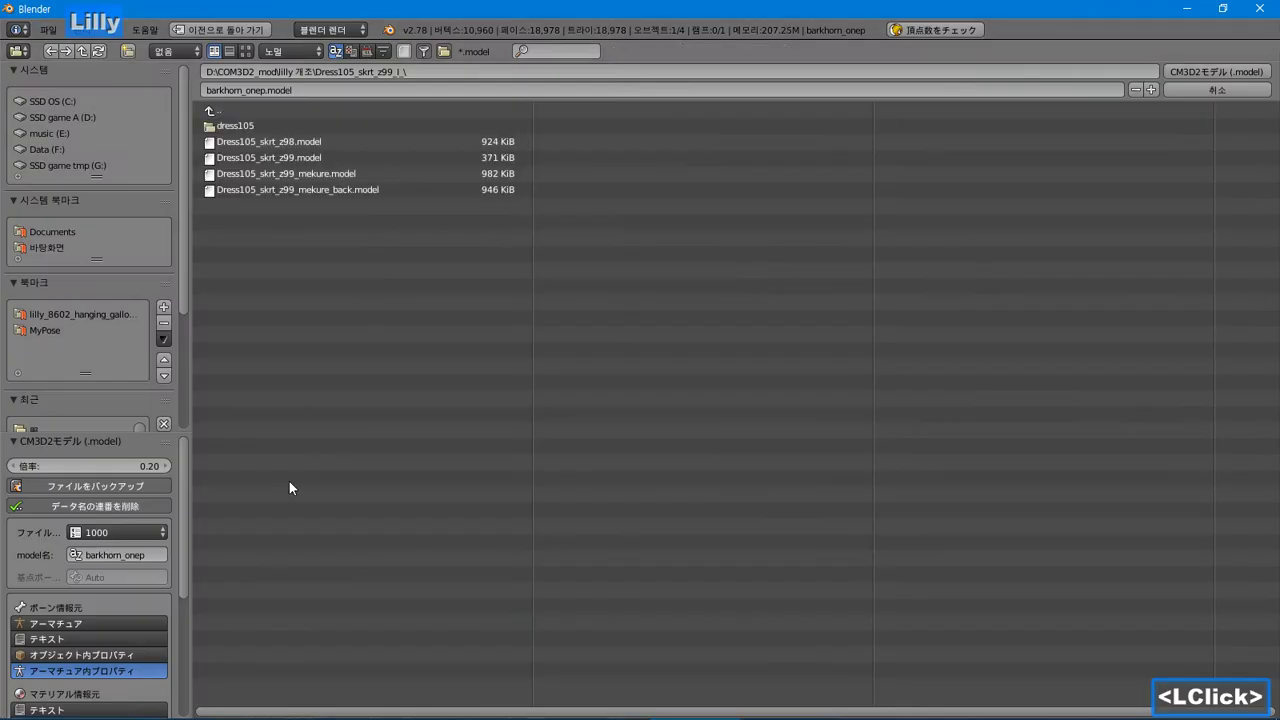
pyautogui.scroll(-3, 73, 412)
pyautogui.click(62, 399)
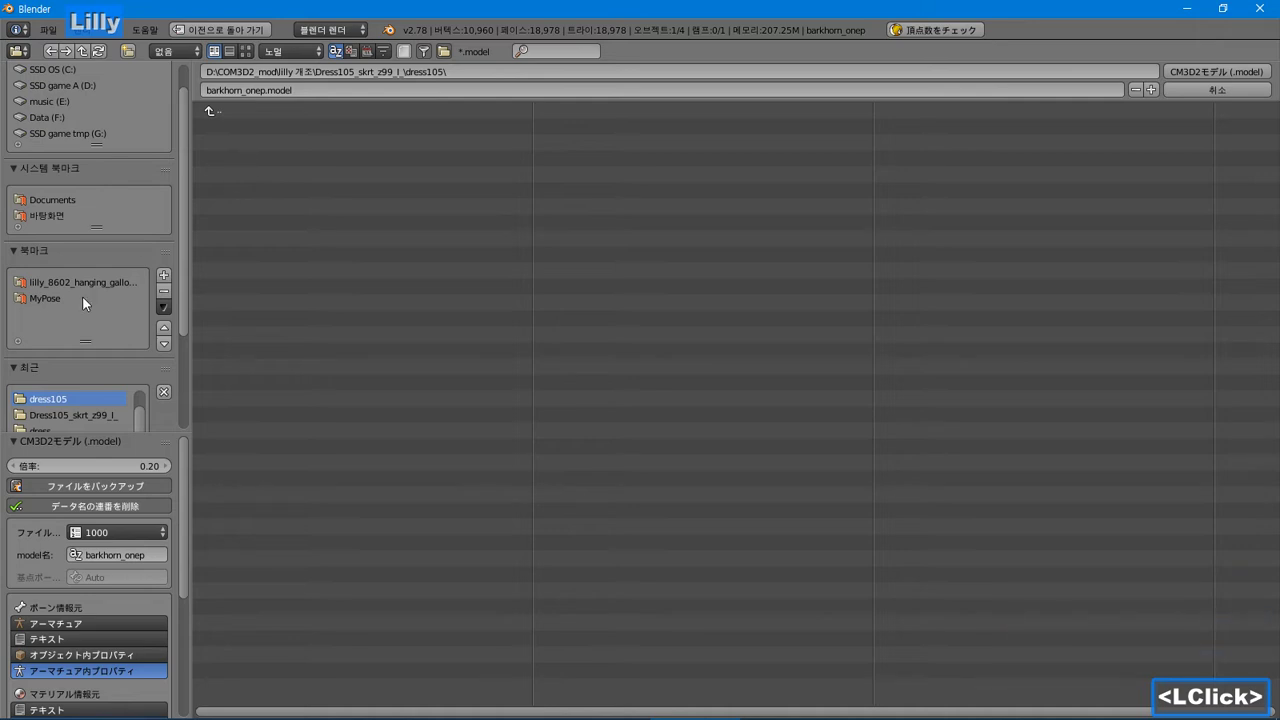
pyautogui.scroll(-5, 82, 296)
# Step: Switch to File Explorer and copy the path of the Heidemarie\服 folder
pyautogui.hotkey('alt', 'Tab')
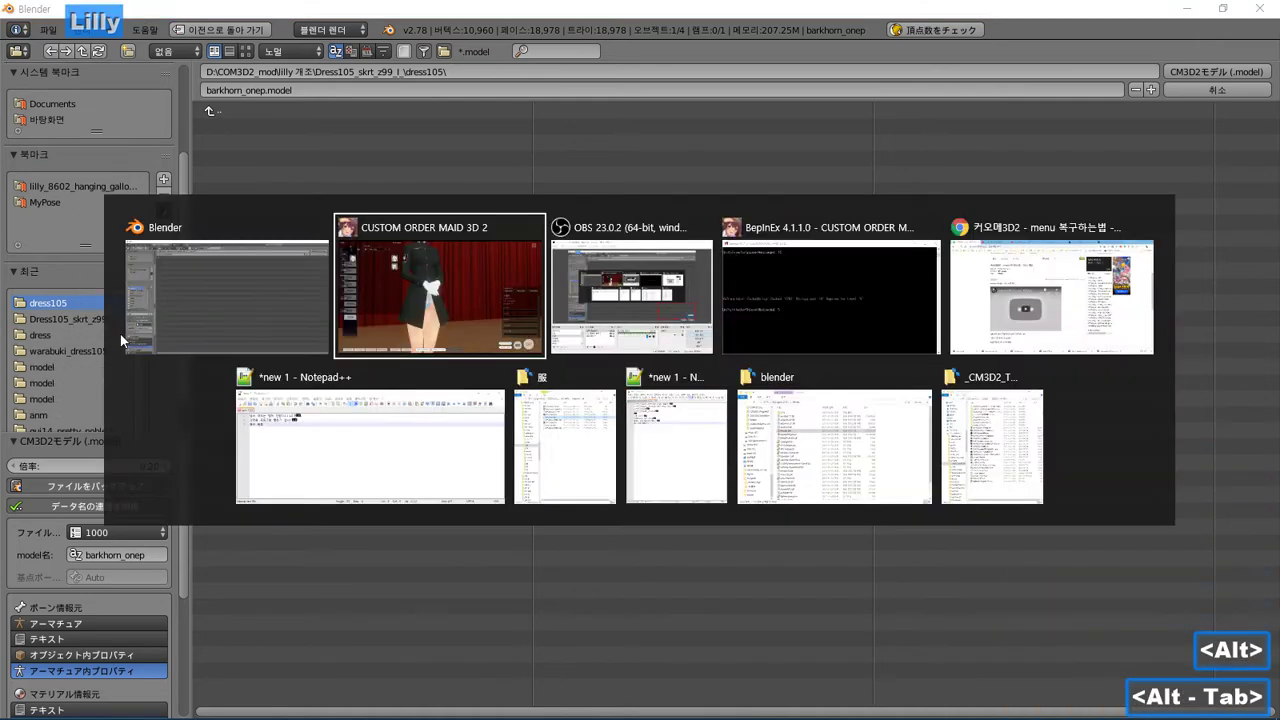
pyautogui.keyDown('alt'); pyautogui.click(623, 474); pyautogui.keyUp('alt')
pyautogui.hotkey('alt', 'Tab')
pyautogui.keyDown('alt'); pyautogui.click(581, 469); pyautogui.keyUp('alt')
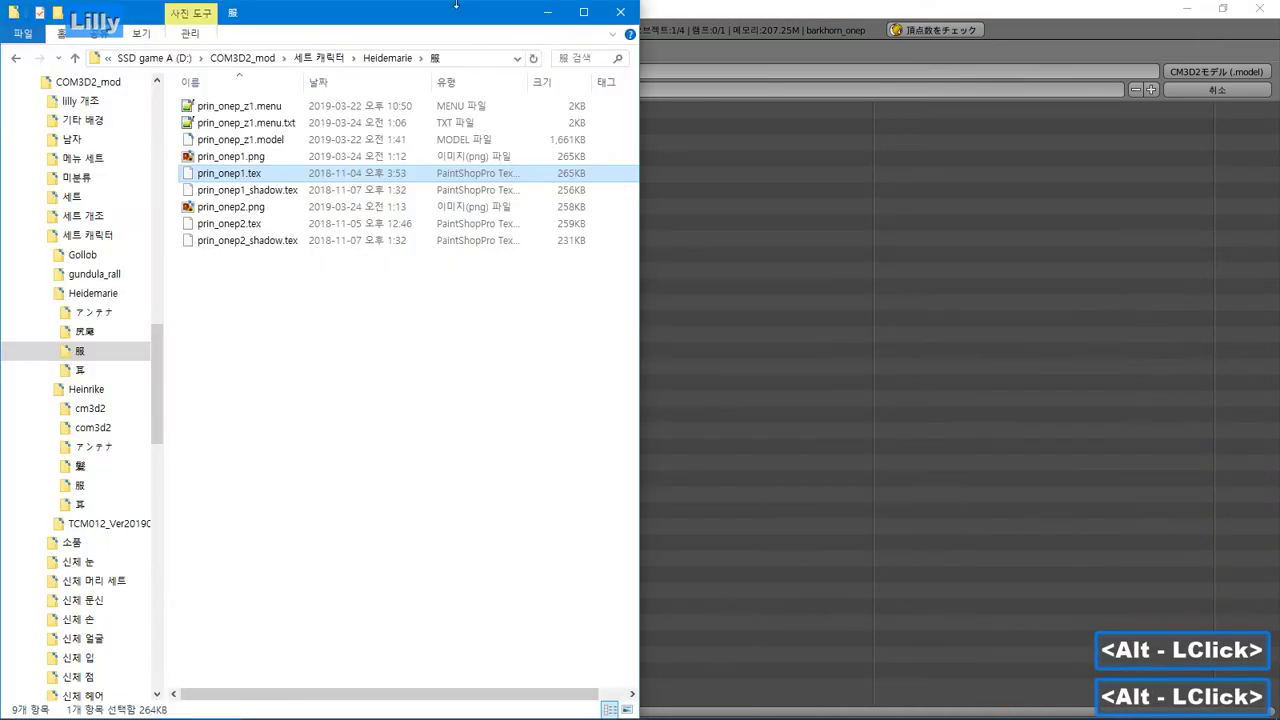
pyautogui.click(487, 60)
pyautogui.hotkey('ctrl', 'c')
# Step: Back in Blender, set the copied Heidemarie\服 path as the export folder and export over prin_onep_z1.model
pyautogui.click(676, 87)
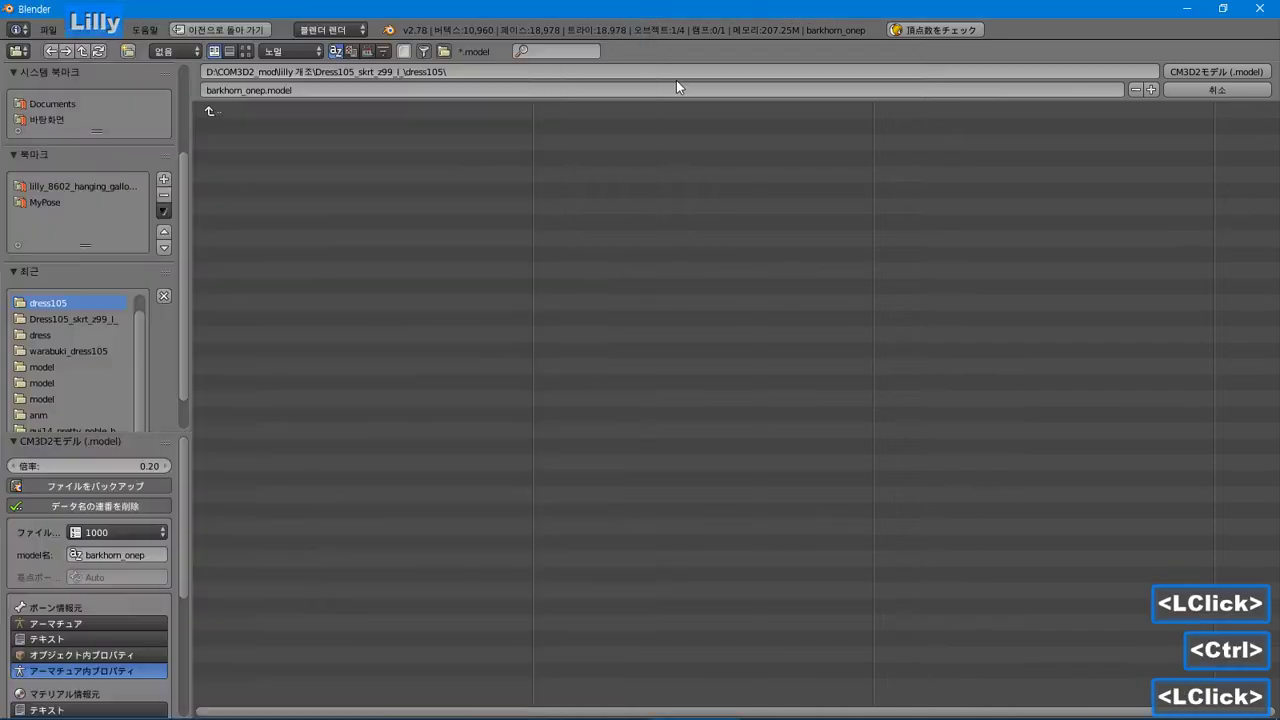
pyautogui.click(679, 75)
pyautogui.hotkey('ctrl', 'v')
pyautogui.press('Return')
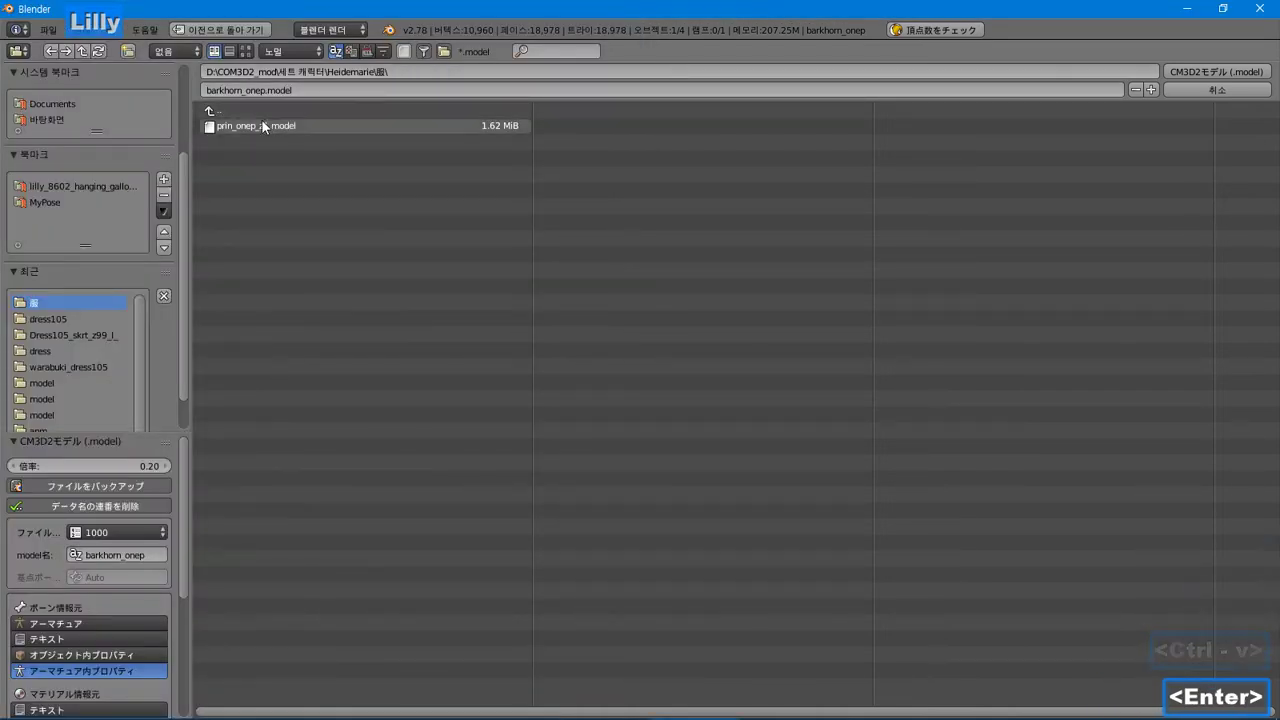
pyautogui.click(262, 122)
pyautogui.doubleClick(262, 122)
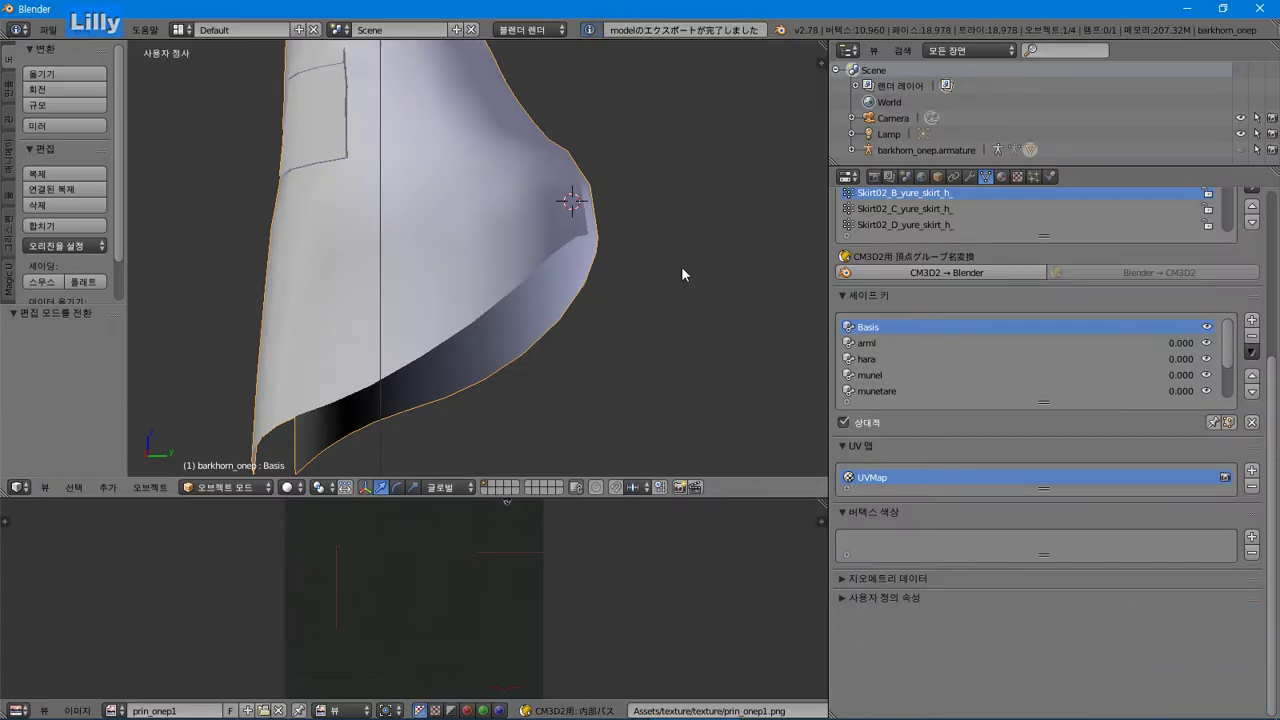
# Step: Switch to the COM3D2 game and examine the character's coat from the front and the back
pyautogui.moveTo(545, 328); pyautogui.dragTo(490, 336, button='middle')
pyautogui.hotkey('alt', 'Tab')
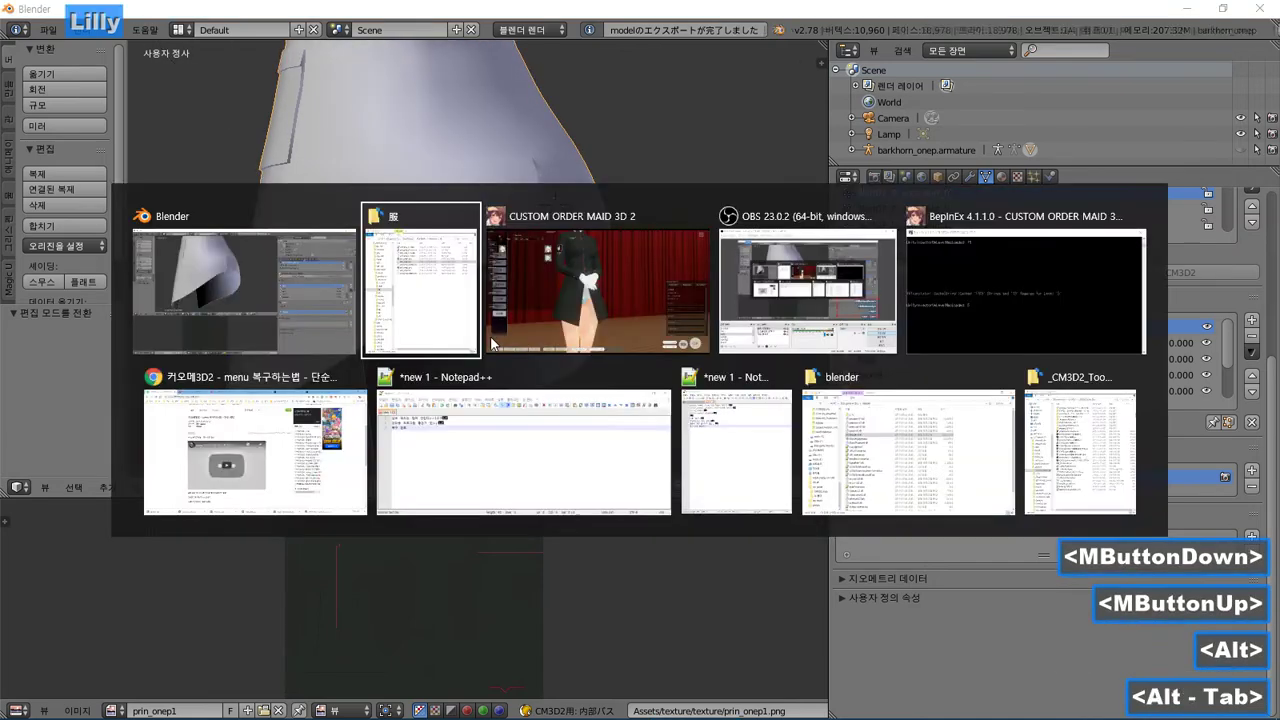
pyautogui.hotkey('alt', 'Tab')
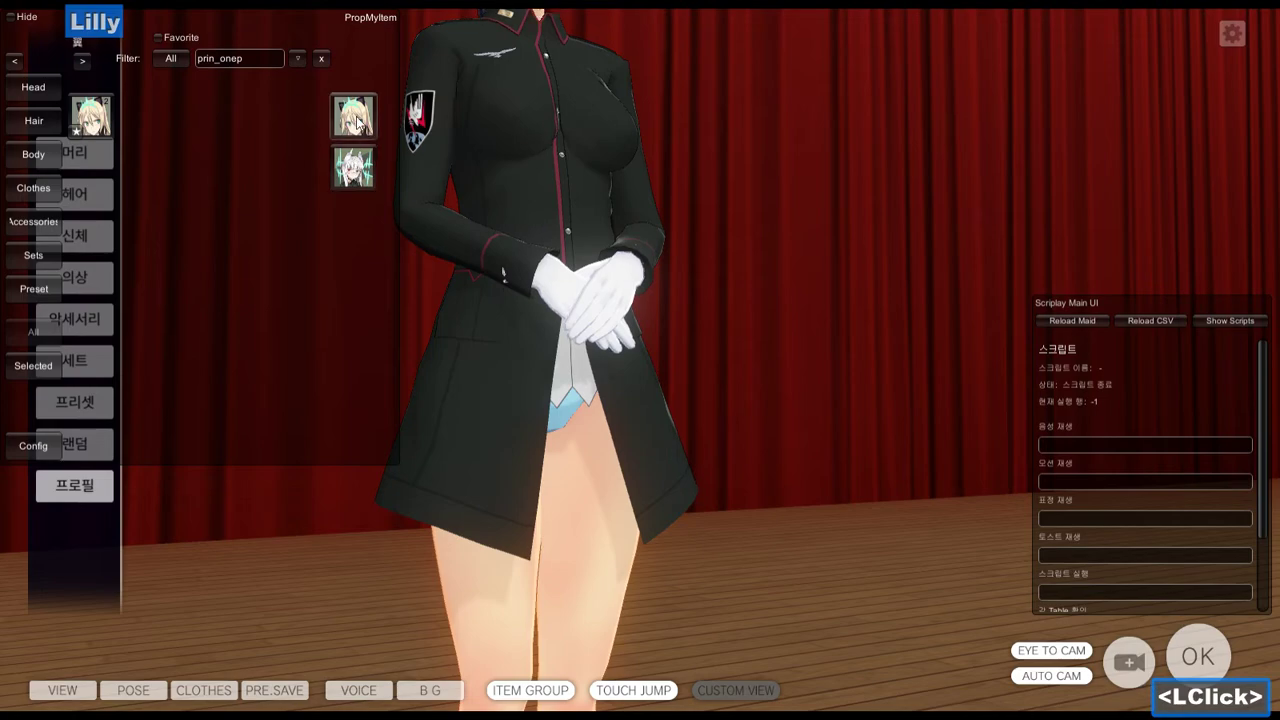
pyautogui.moveTo(645, 373); pyautogui.dragTo(554, 392, button='middle')
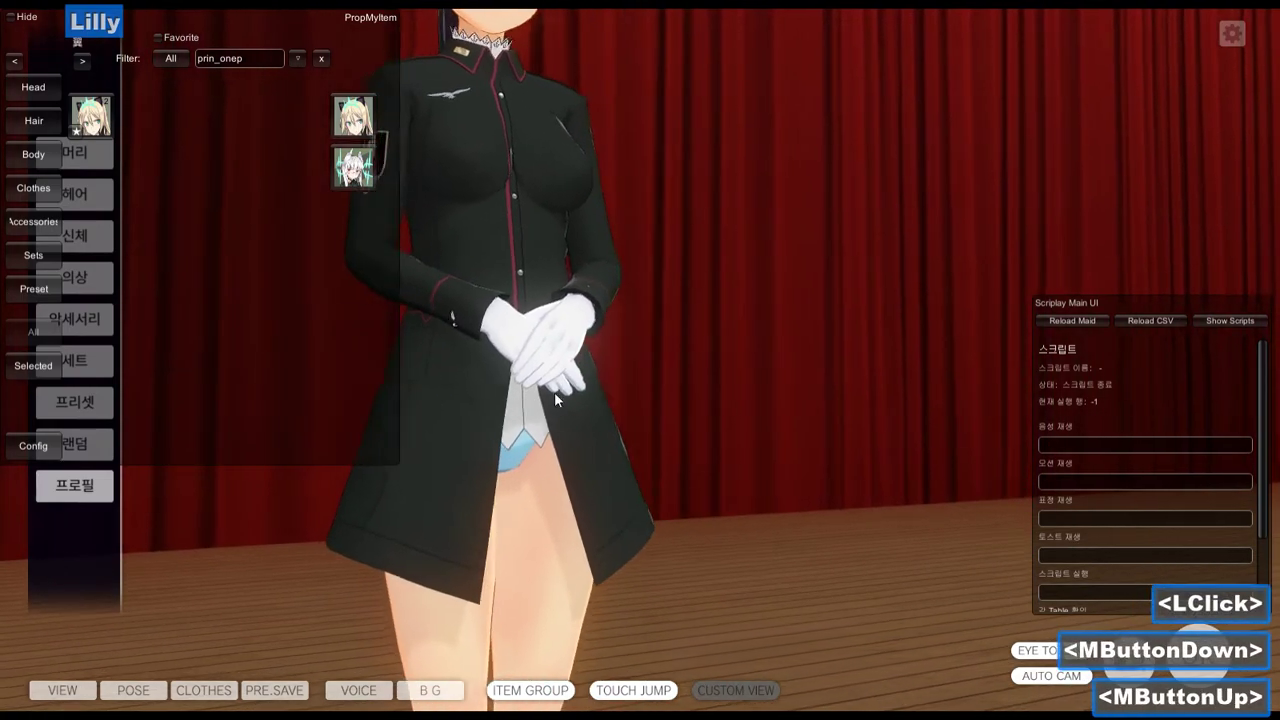
pyautogui.moveTo(554, 392); pyautogui.dragTo(833, 205, button='right')
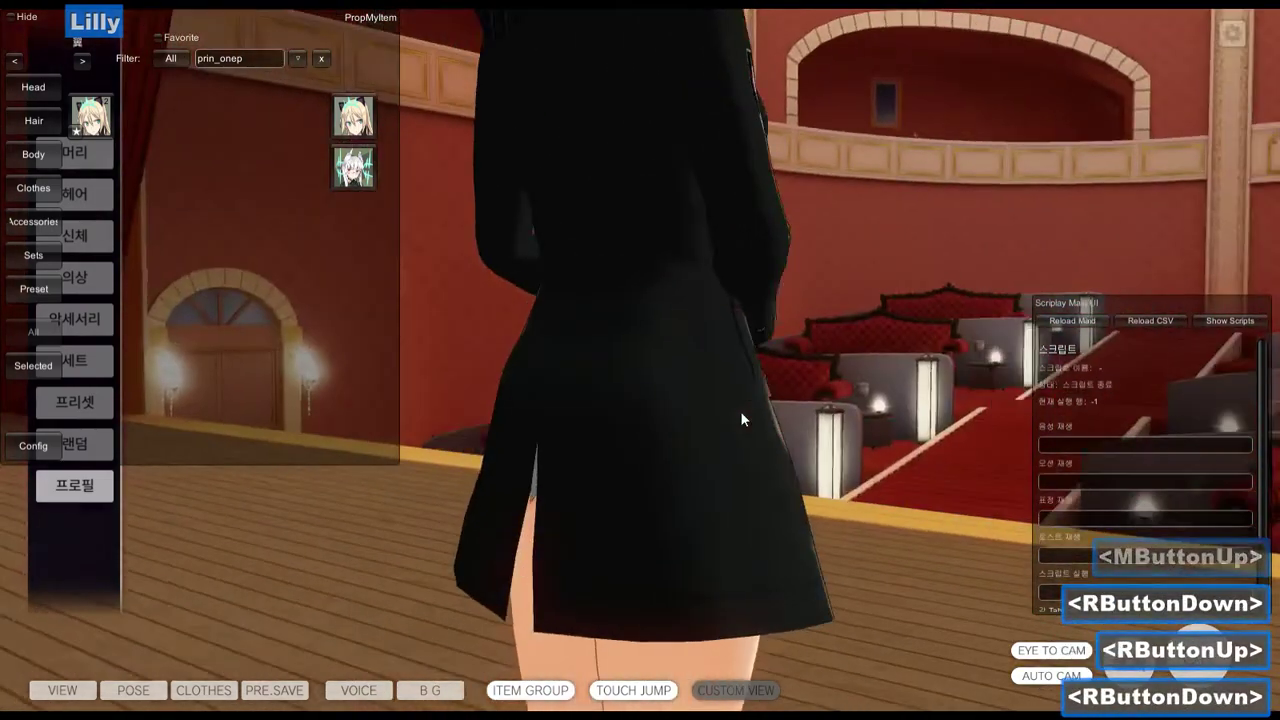
# Step: Open ShapeAnimator beside the character and expand the value settings of the SkirtUp2 key at the end of its list
pyautogui.press('F4')
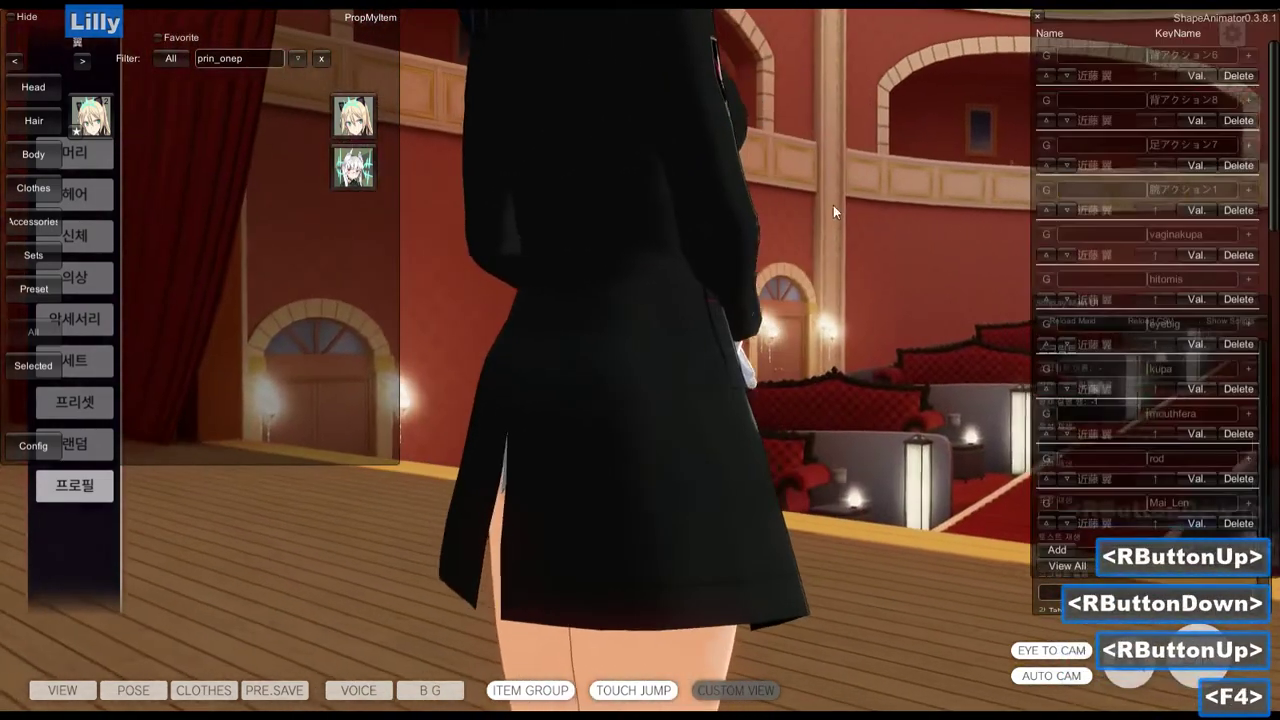
pyautogui.moveTo(1018, 20); pyautogui.dragTo(842, 39)
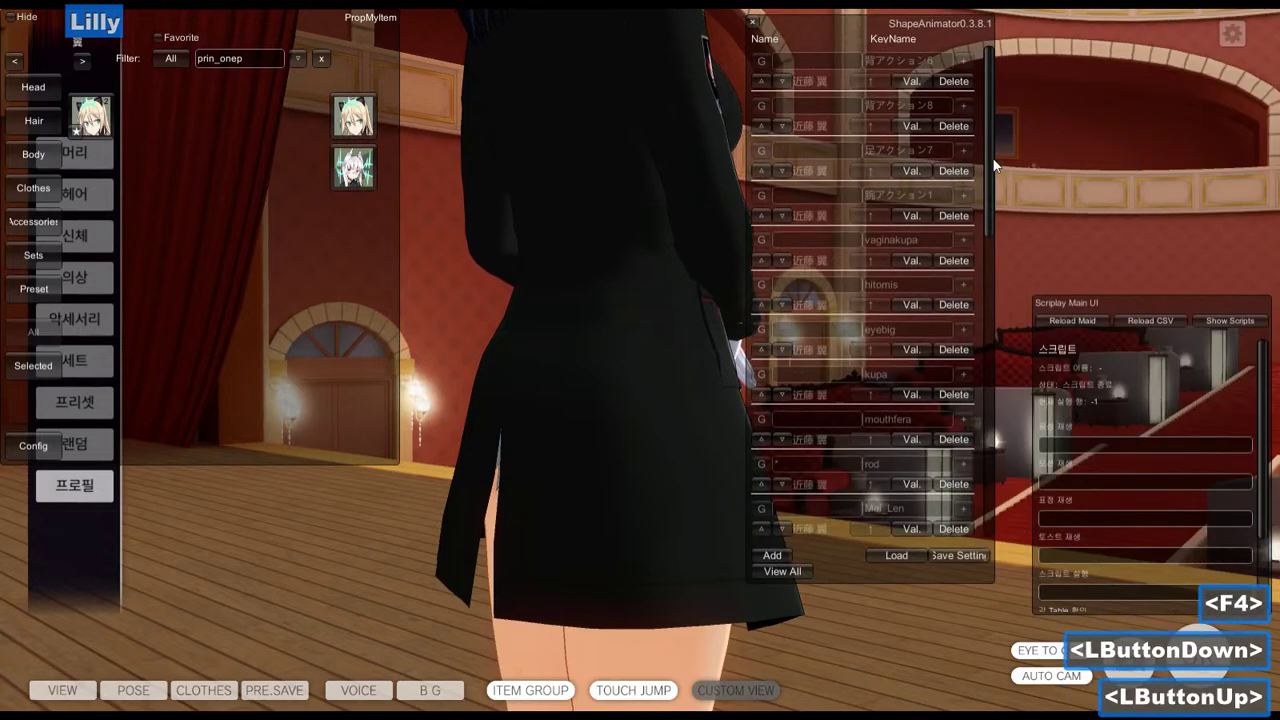
pyautogui.moveTo(996, 170); pyautogui.dragTo(994, 624)
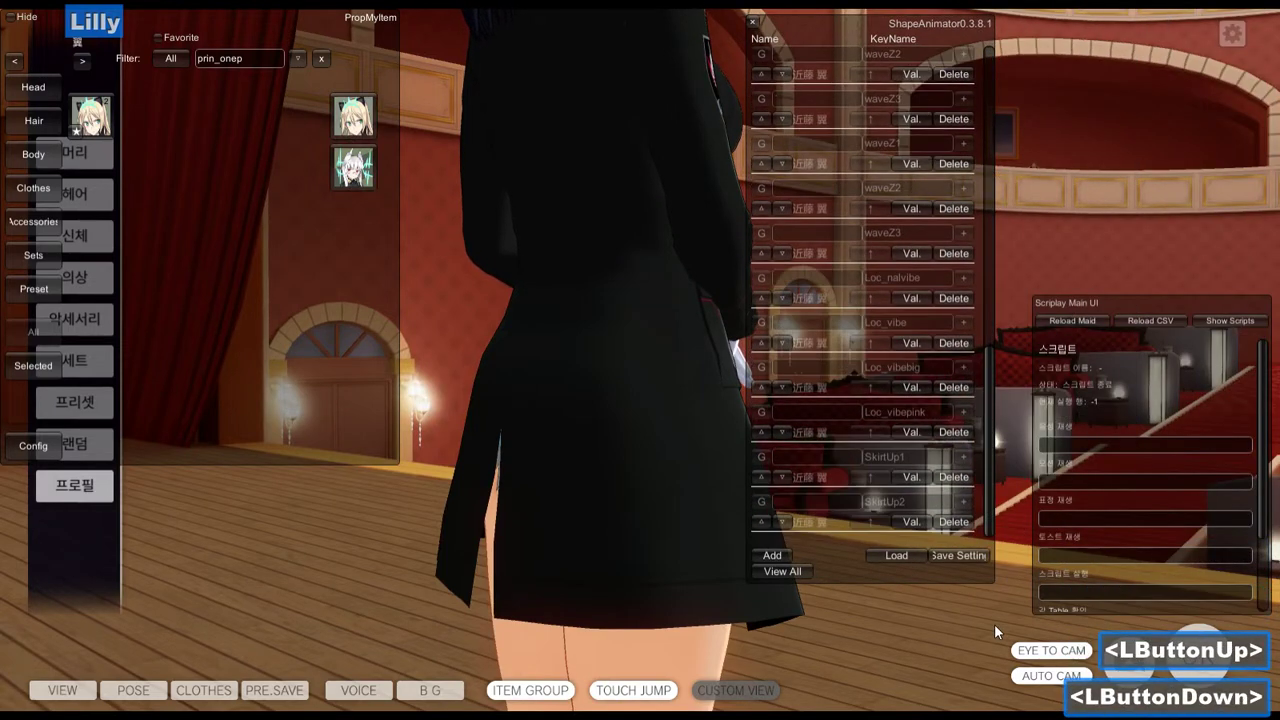
pyautogui.click(913, 523)
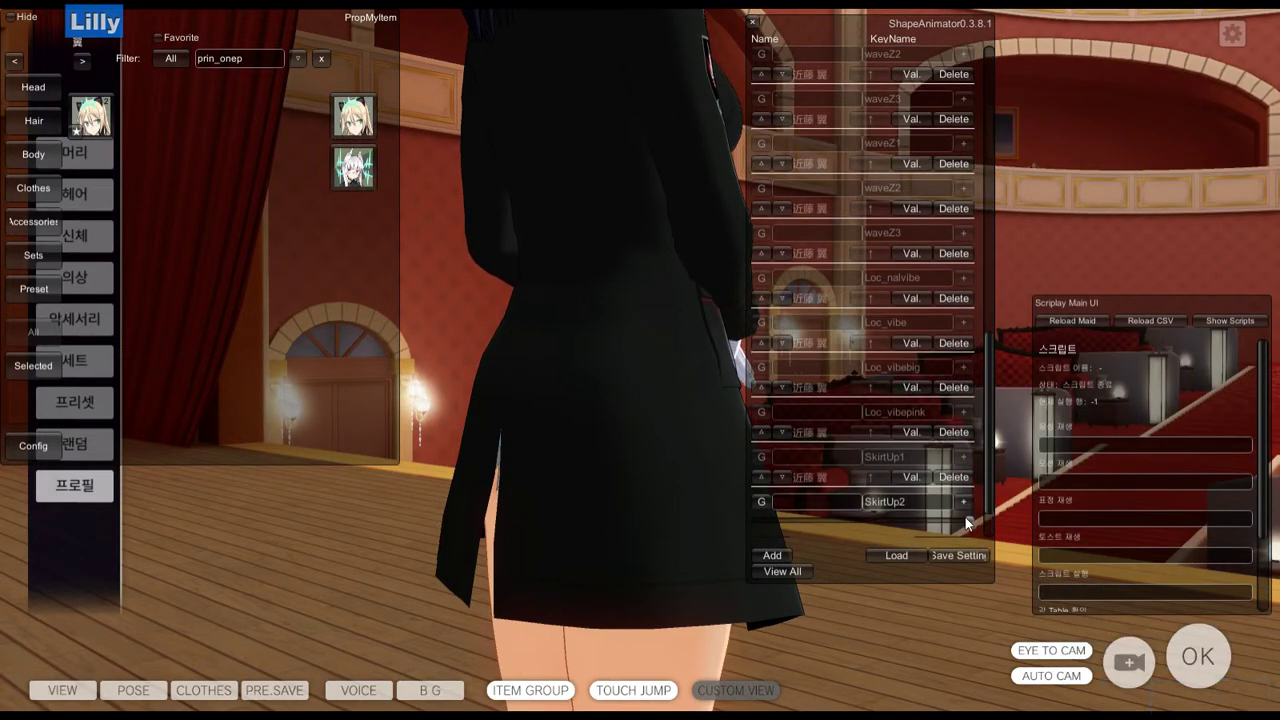
pyautogui.moveTo(965, 517)
pyautogui.mouseDown()
pyautogui.moveTo(840, 503)
pyautogui.moveTo(845, 482)
pyautogui.mouseUp()
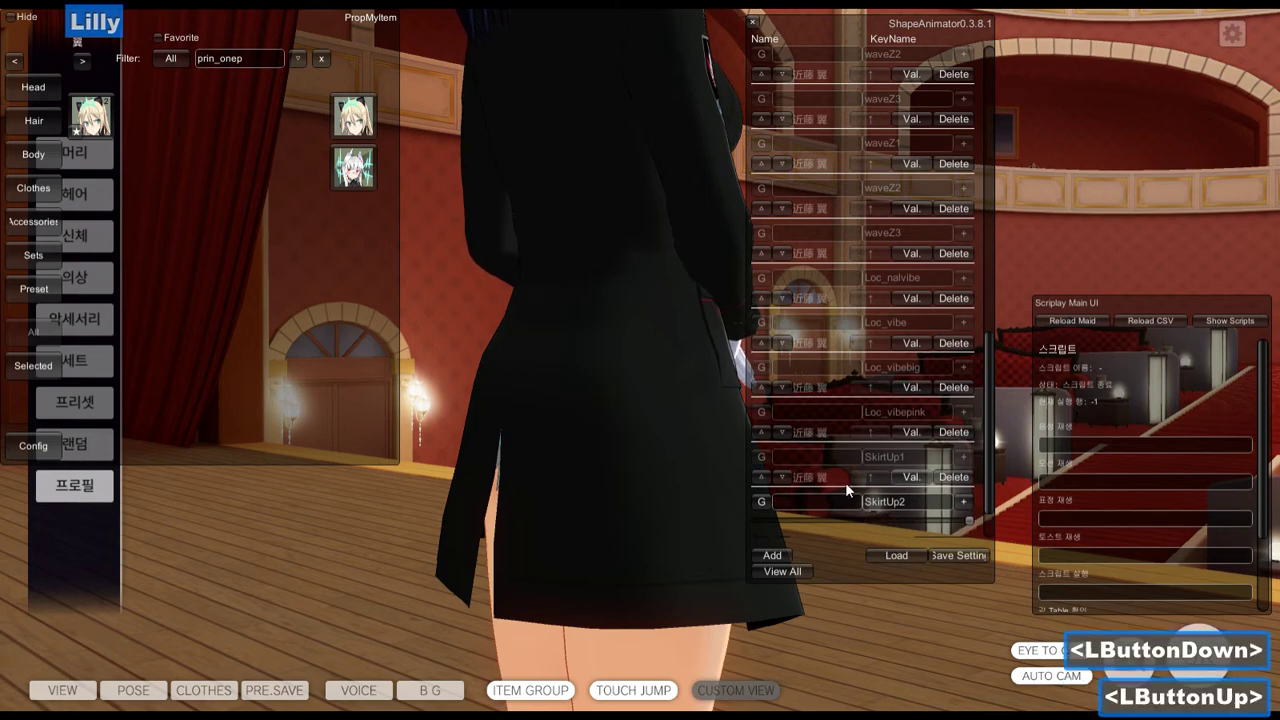
# Step: Look through the available key names for ShapeAnimator's SkirtUp2 entry and close the list
pyautogui.click(963, 501)
pyautogui.scroll(-6, 975, 336)
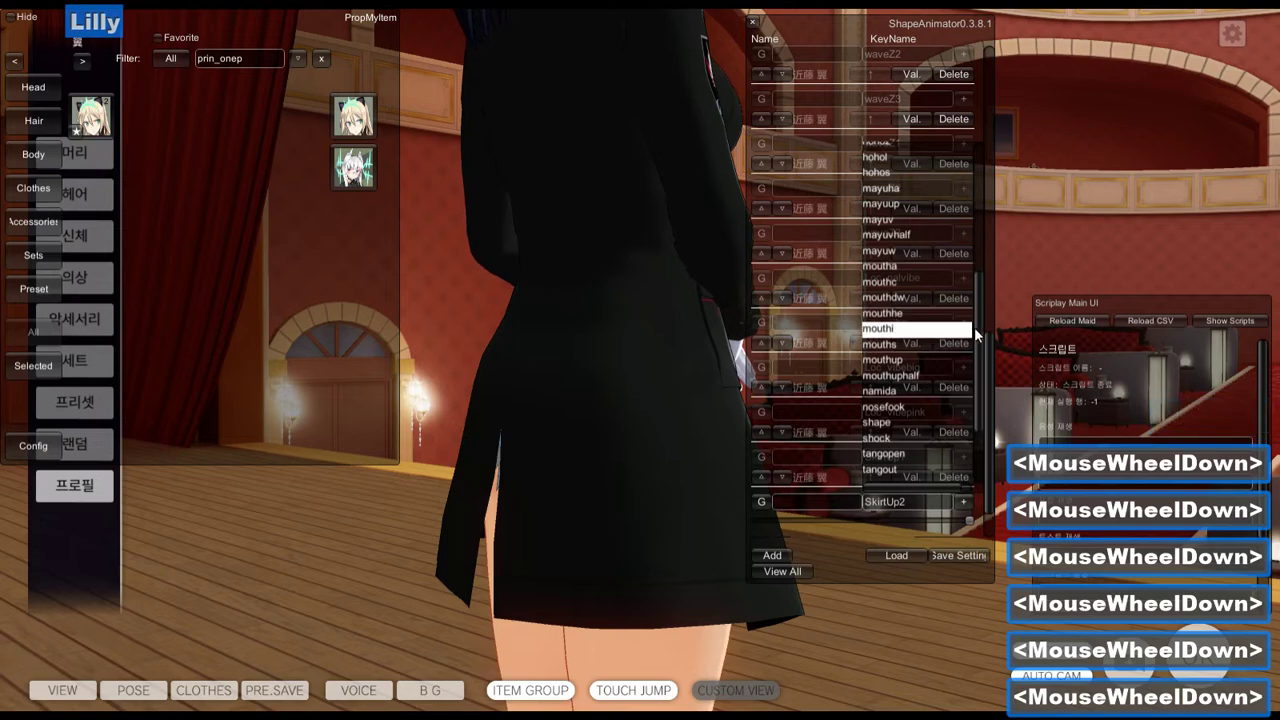
pyautogui.moveTo(975, 336); pyautogui.dragTo(987, 508)
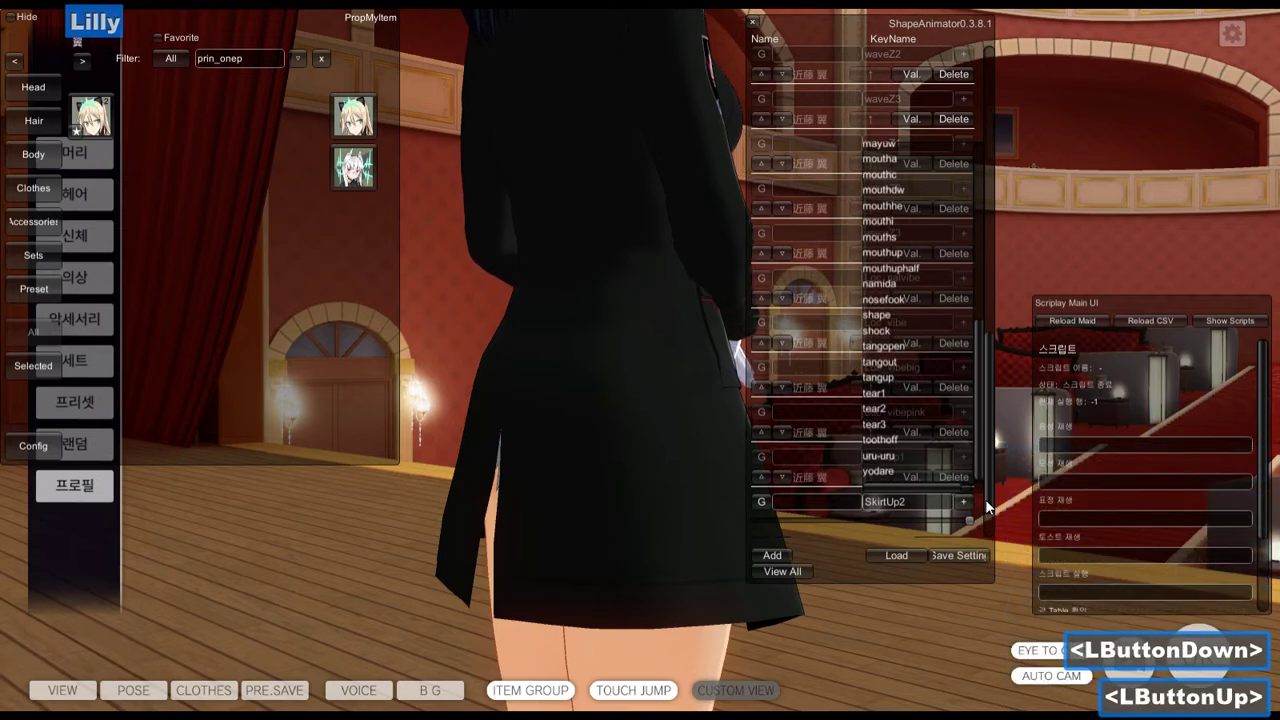
pyautogui.click(357, 170)
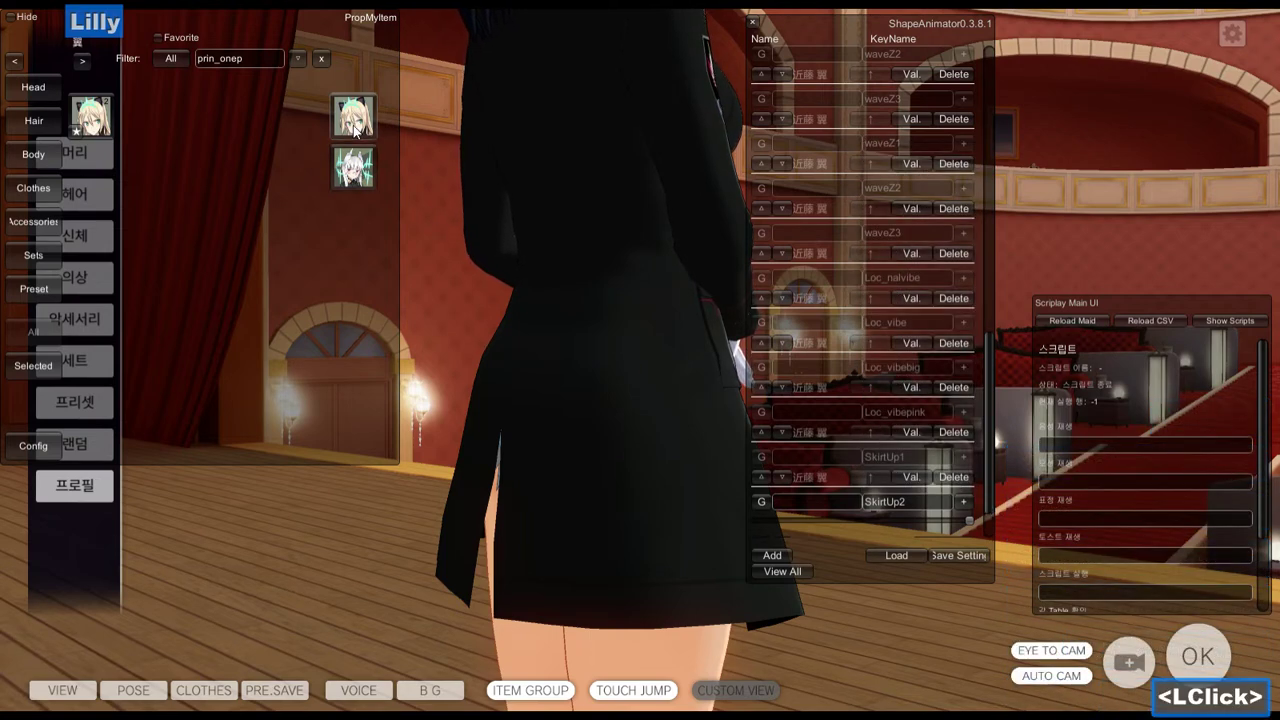
# Step: Expand the value settings of ShapeAnimator's SkirtUp2 entry again and scan its list of key names to the end
pyautogui.moveTo(997, 458); pyautogui.dragTo(936, 475)
pyautogui.click(960, 438)
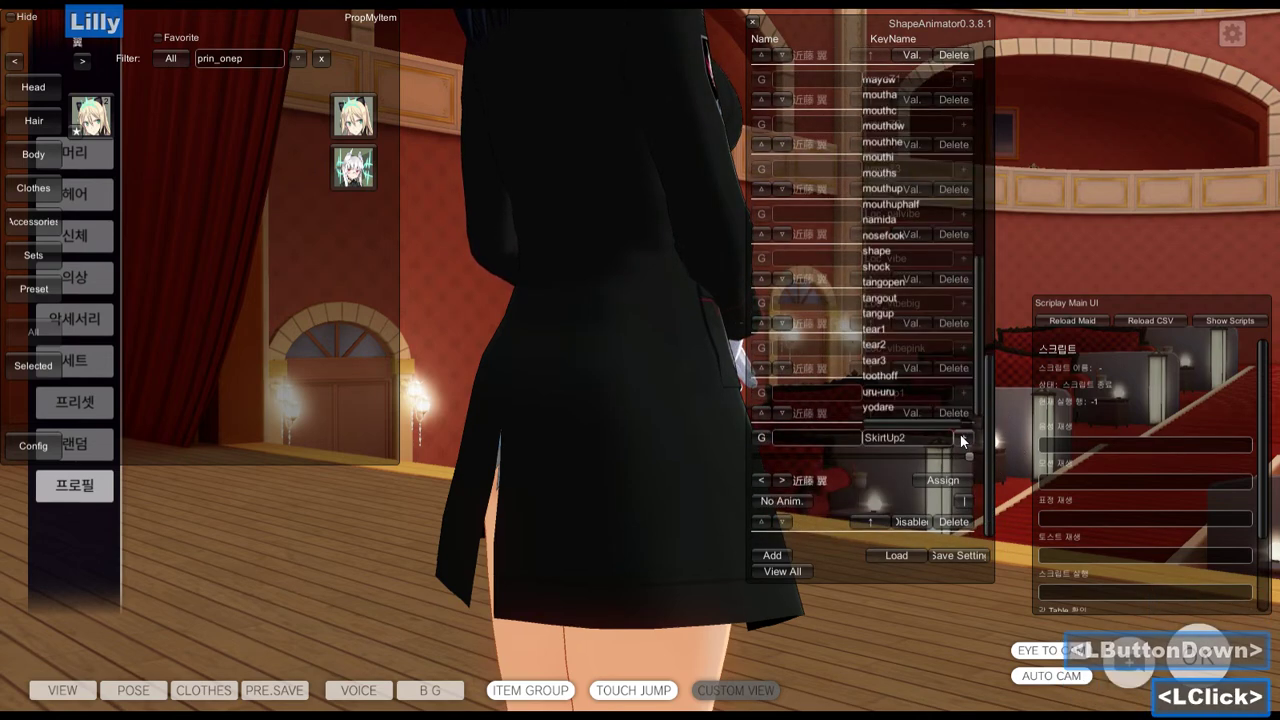
pyautogui.scroll(-6, 923, 334)
# Step: Switch to Blender, start the CM3D2 model export, pick prin_onep_z1.model in the 服 folder and copy its file name
pyautogui.hotkey('alt', 'Tab')
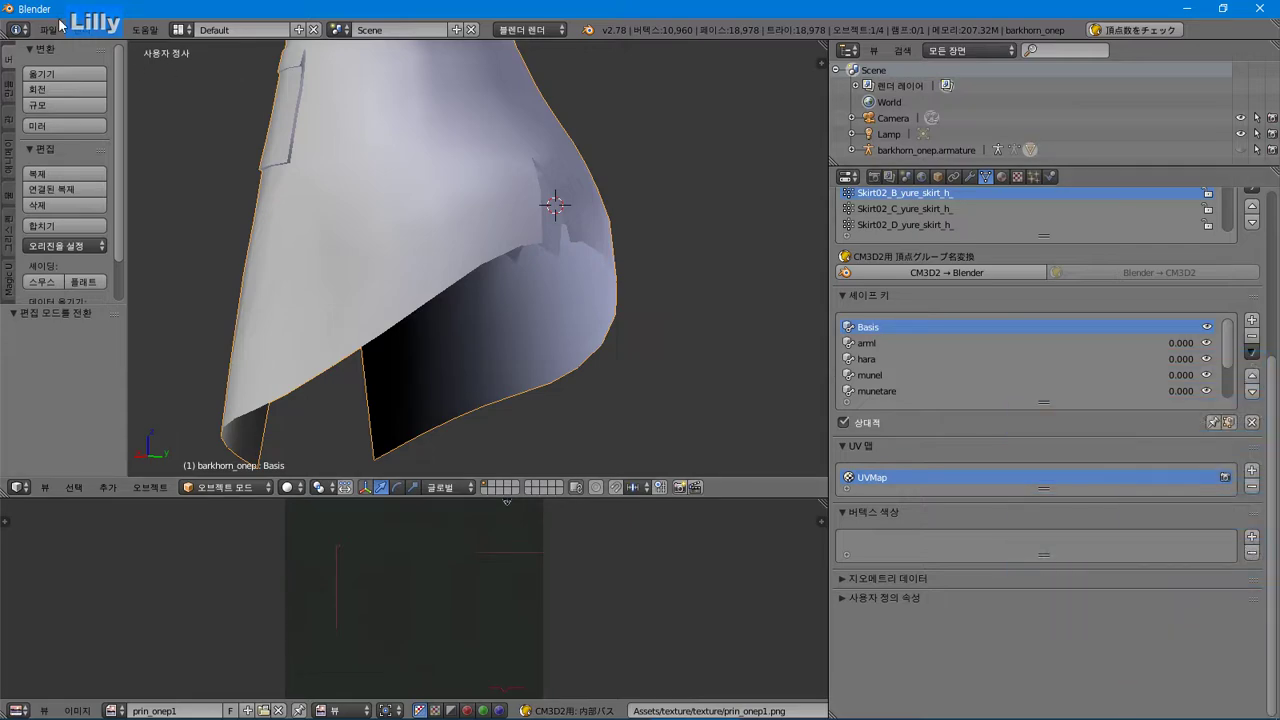
pyautogui.click(48, 29)
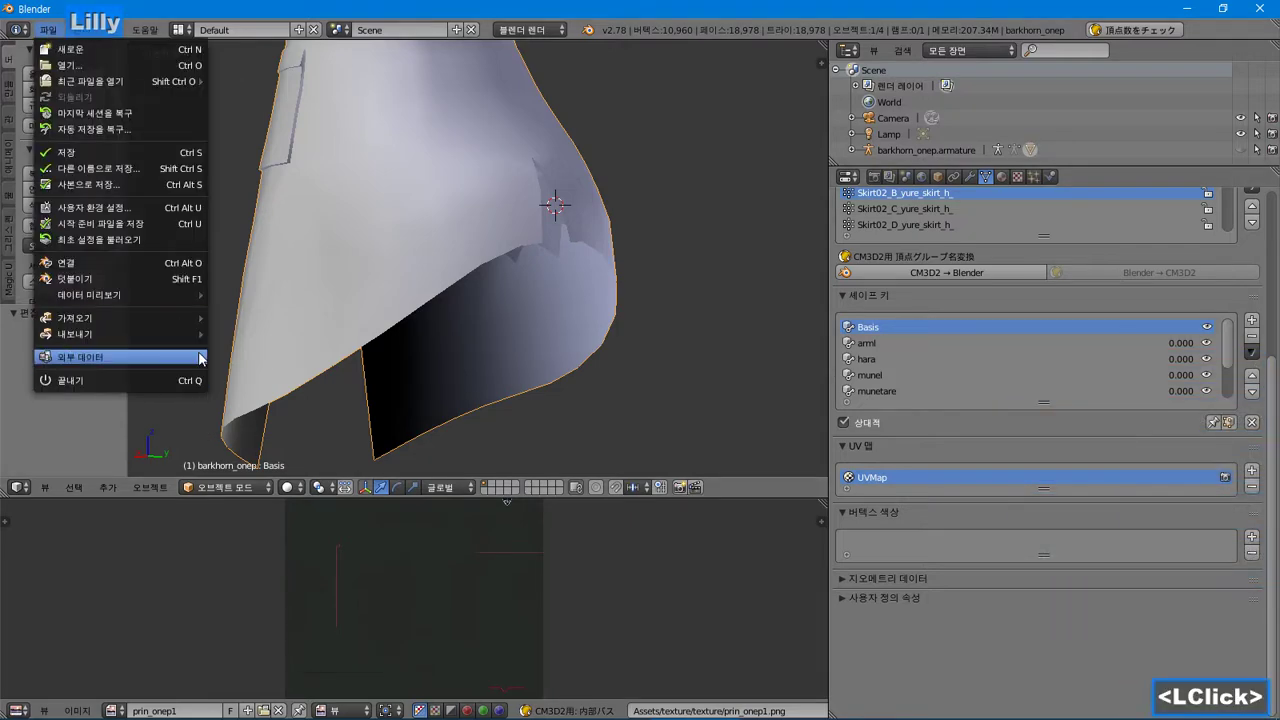
pyautogui.moveTo(90, 334)
pyautogui.click(320, 480)
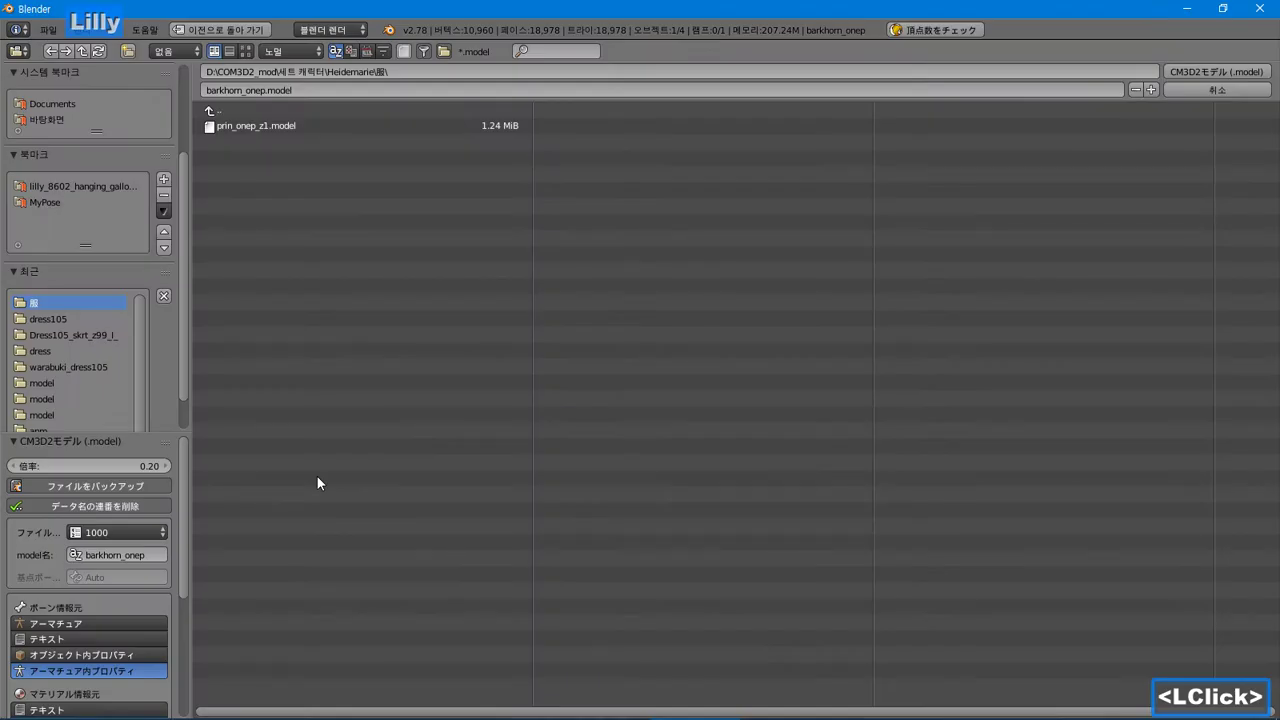
pyautogui.click(300, 88)
pyautogui.hotkey('ctrl', 'c')
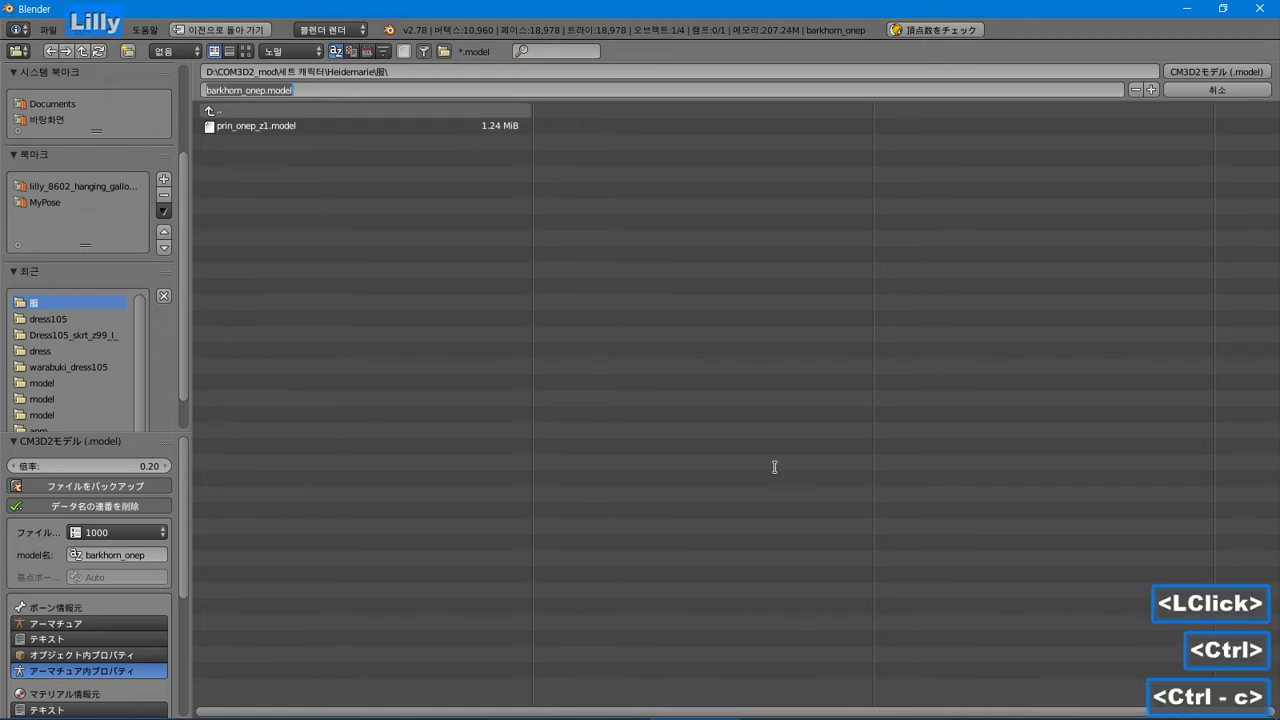
pyautogui.click(277, 121)
pyautogui.click(268, 127)
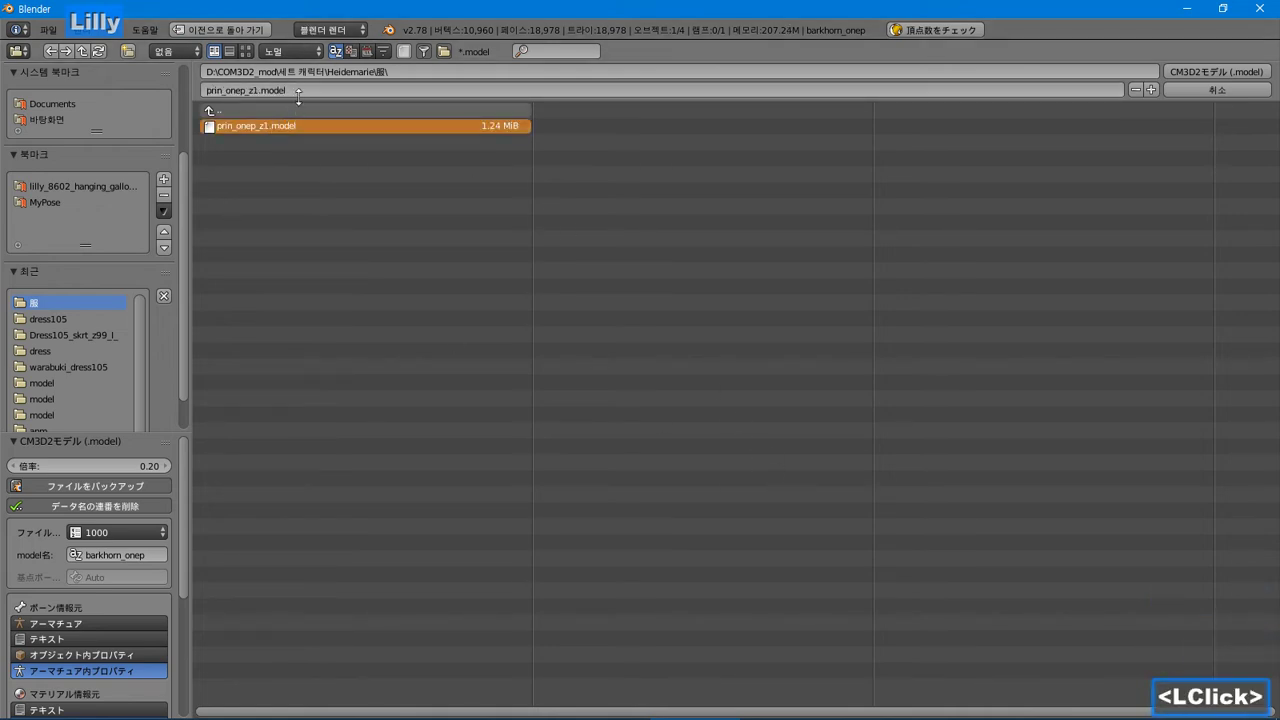
pyautogui.click(300, 89)
pyautogui.hotkey('ctrl', 'c')
# Step: Search for prin_onep_z1.model in Everything to check where copies of it exist, and return to Blender's export screen
pyautogui.press('super')
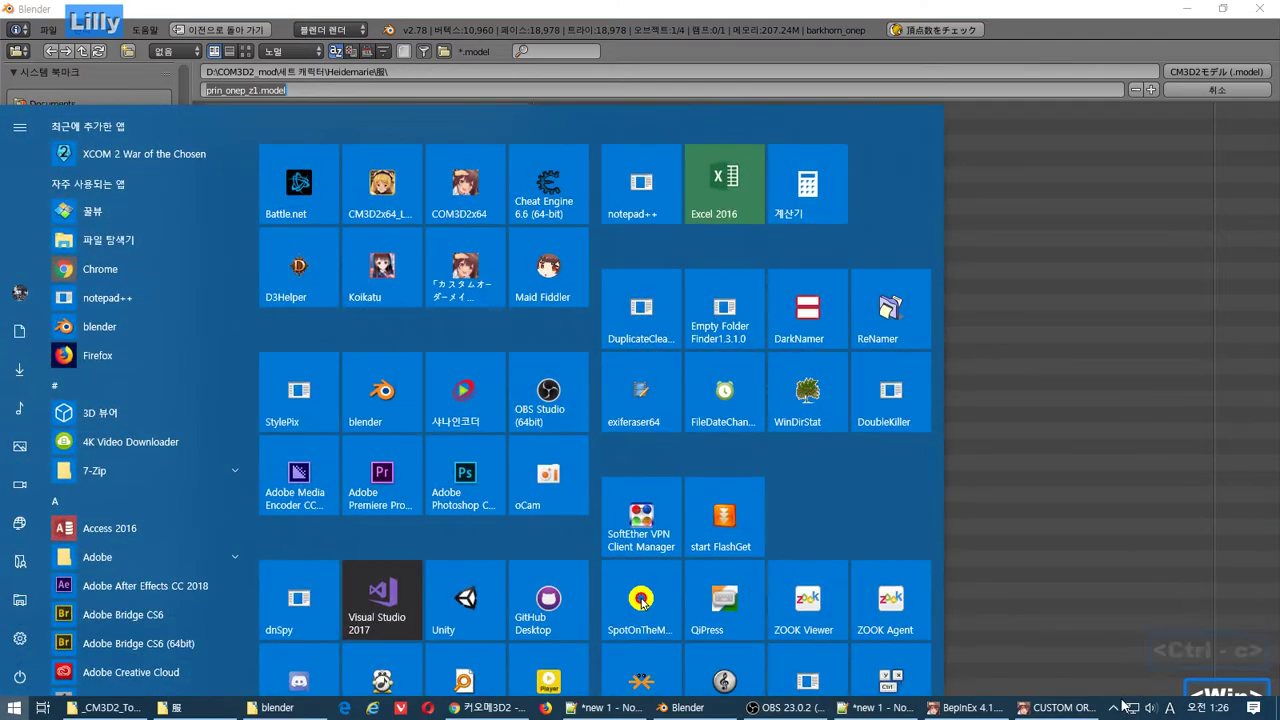
pyautogui.click(1113, 707)
pyautogui.click(1130, 616)
pyautogui.hotkey('ctrl', 'v')
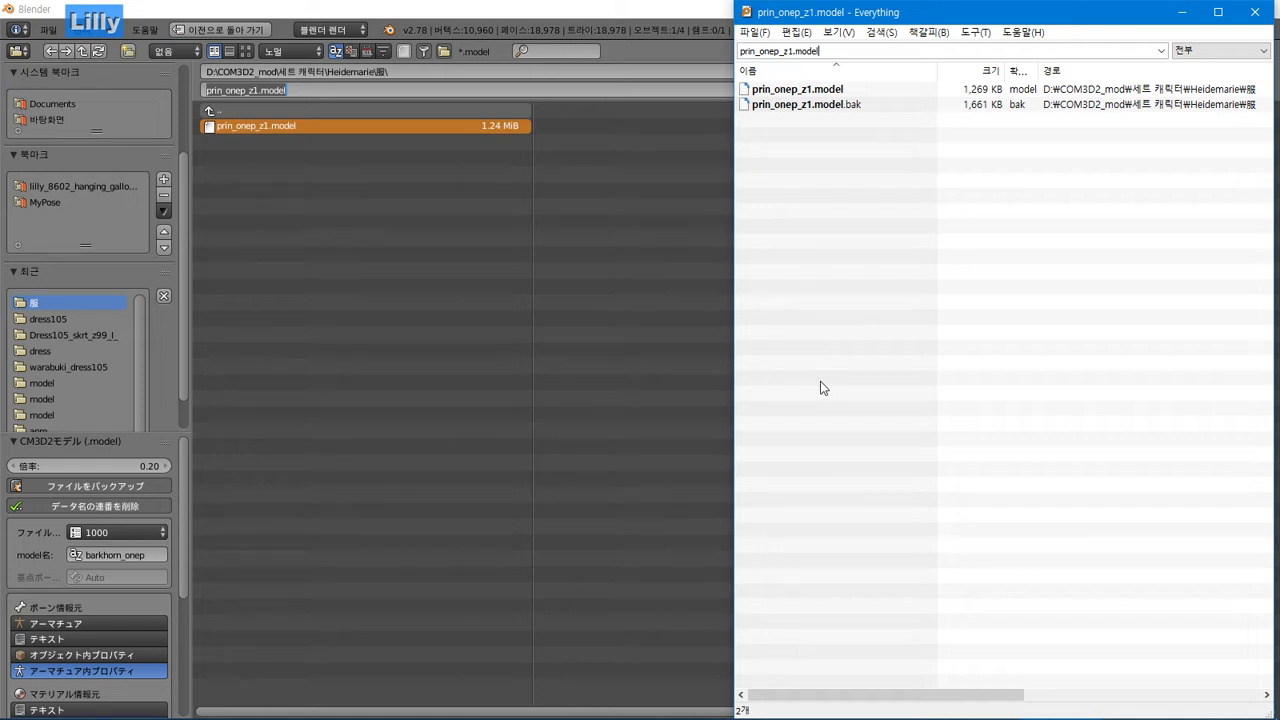
pyautogui.click(244, 92)
pyautogui.click(281, 277)
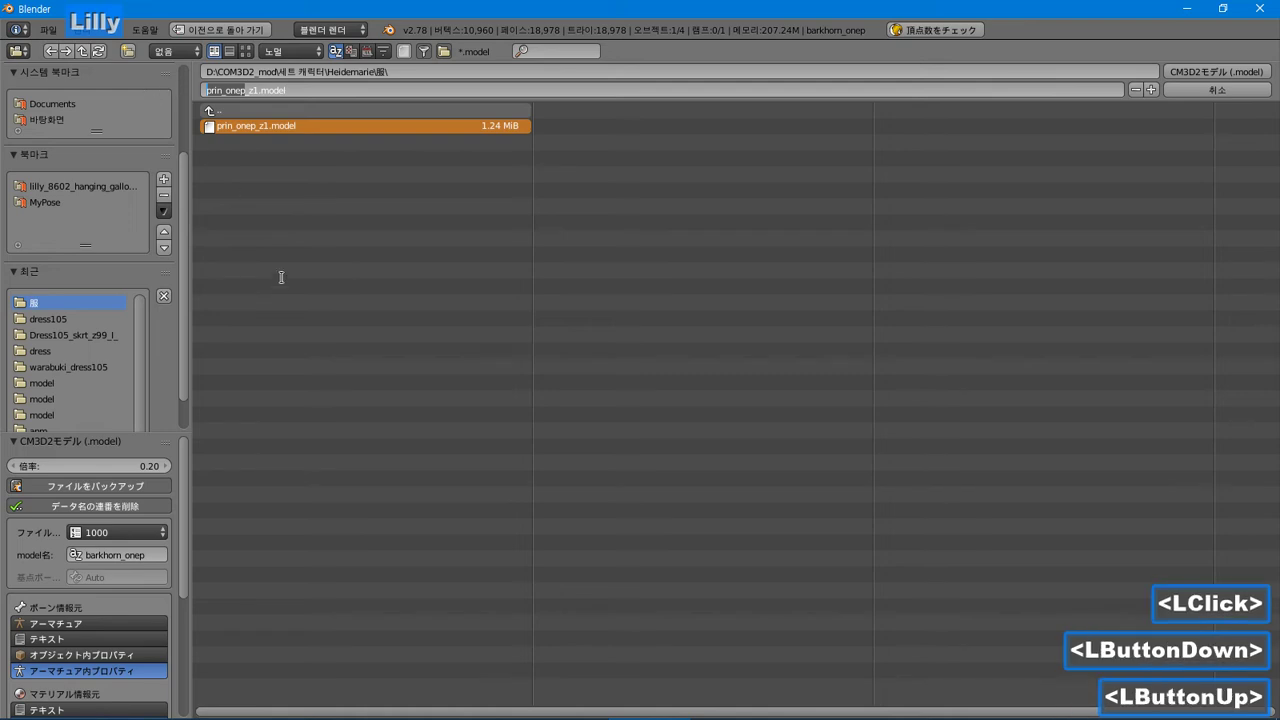
# Step: From the Heidemarie\服 folder, open prin_onep_z1.menu.txt in Notepad++ and check which model its additem line references
pyautogui.click(180, 710)
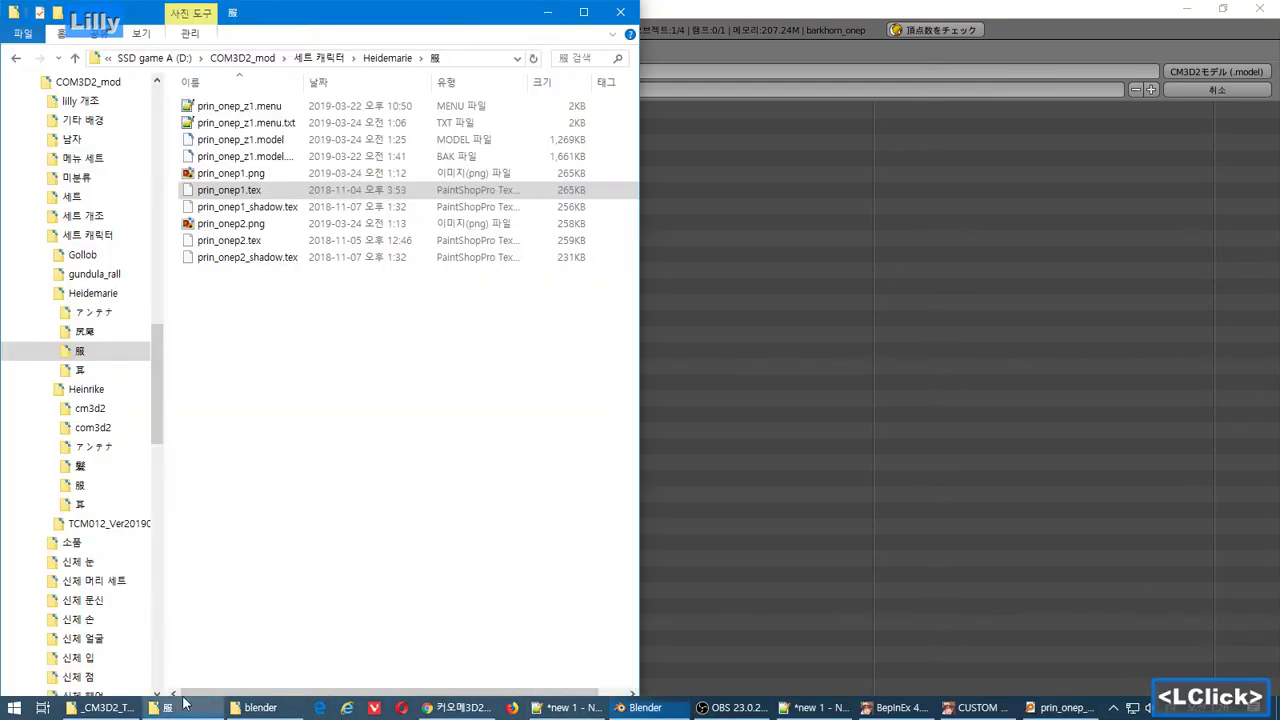
pyautogui.click(257, 122)
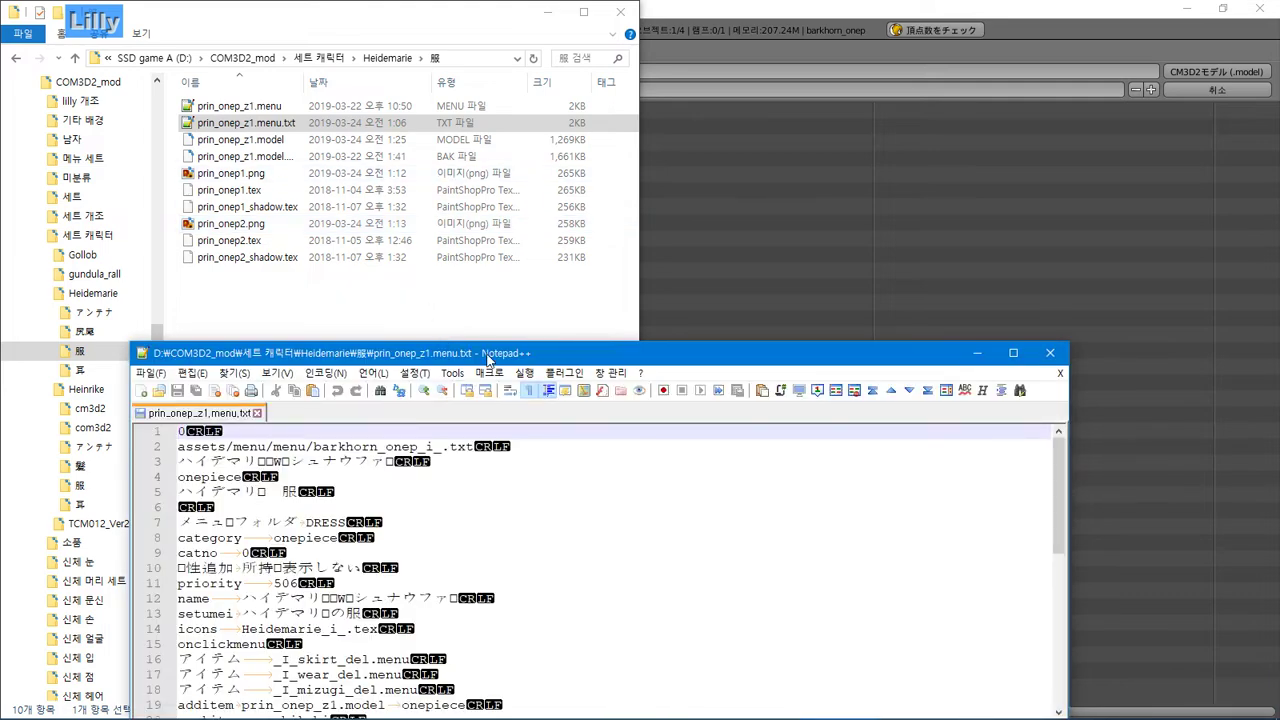
pyautogui.moveTo(488, 358); pyautogui.dragTo(690, 277)
pyautogui.click(746, 470)
pyautogui.scroll(-4, 746, 470)
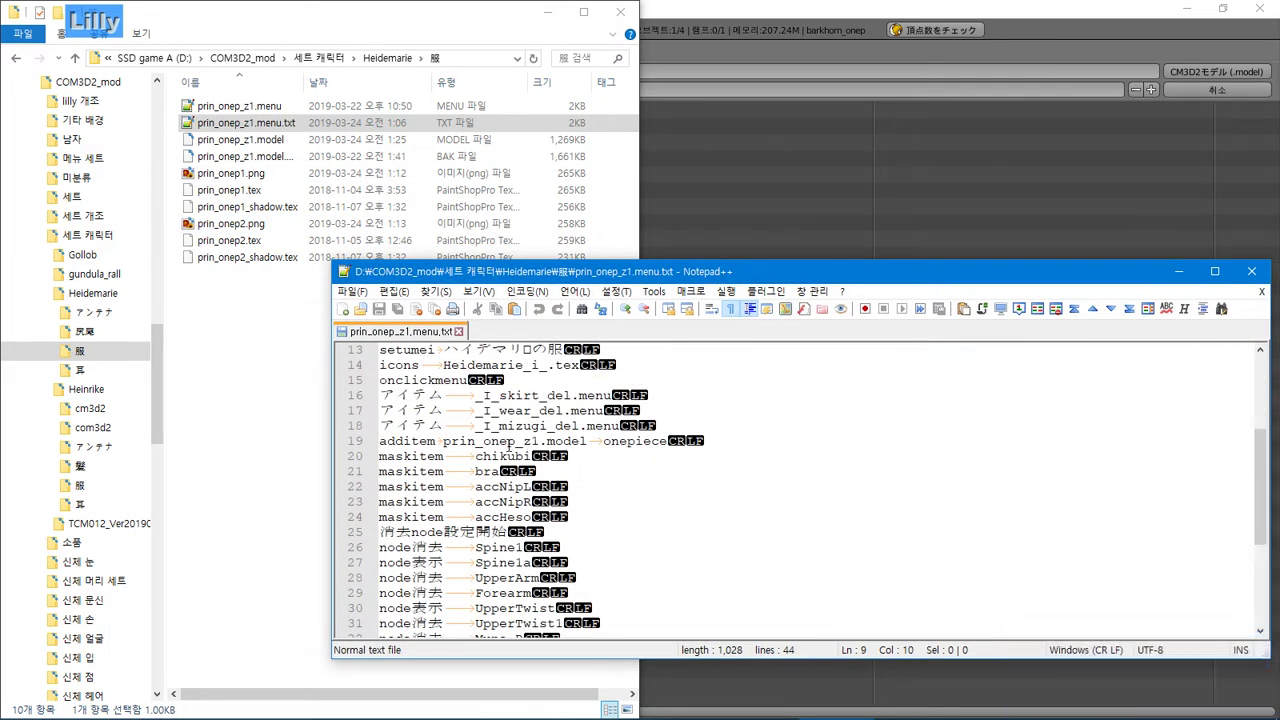
pyautogui.doubleClick(509, 441)
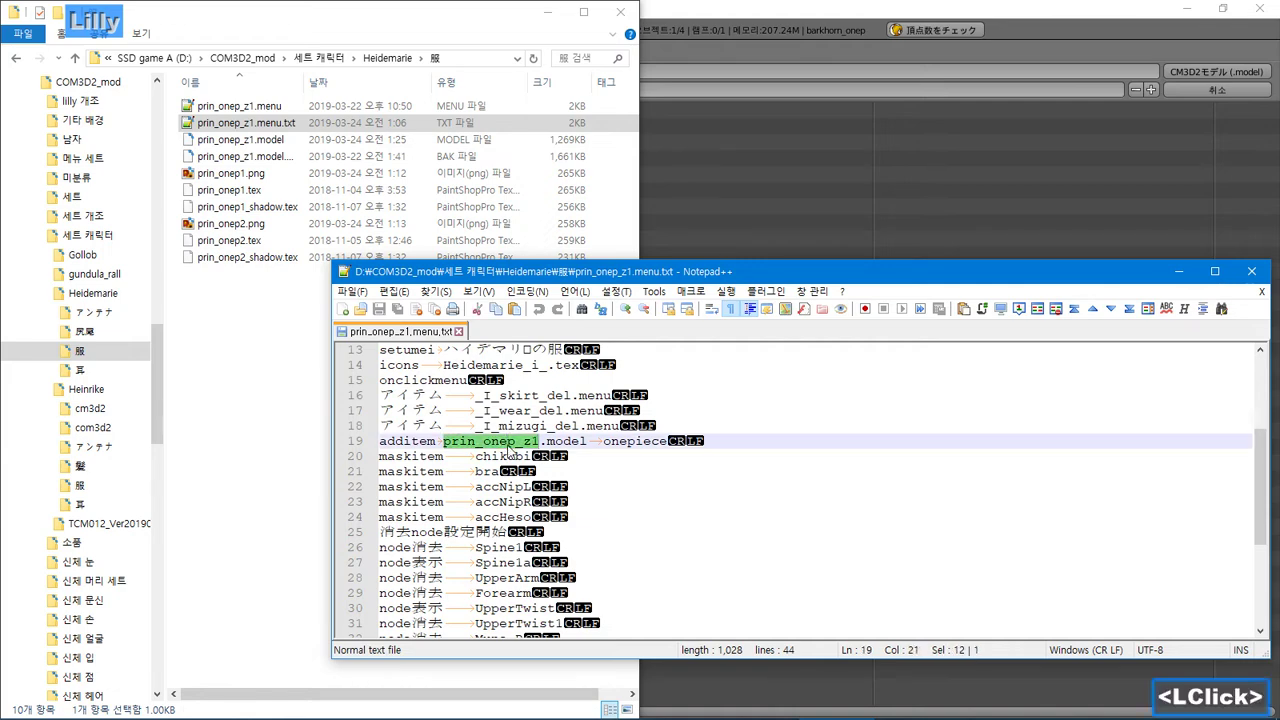
pyautogui.scroll(2, 510, 450)
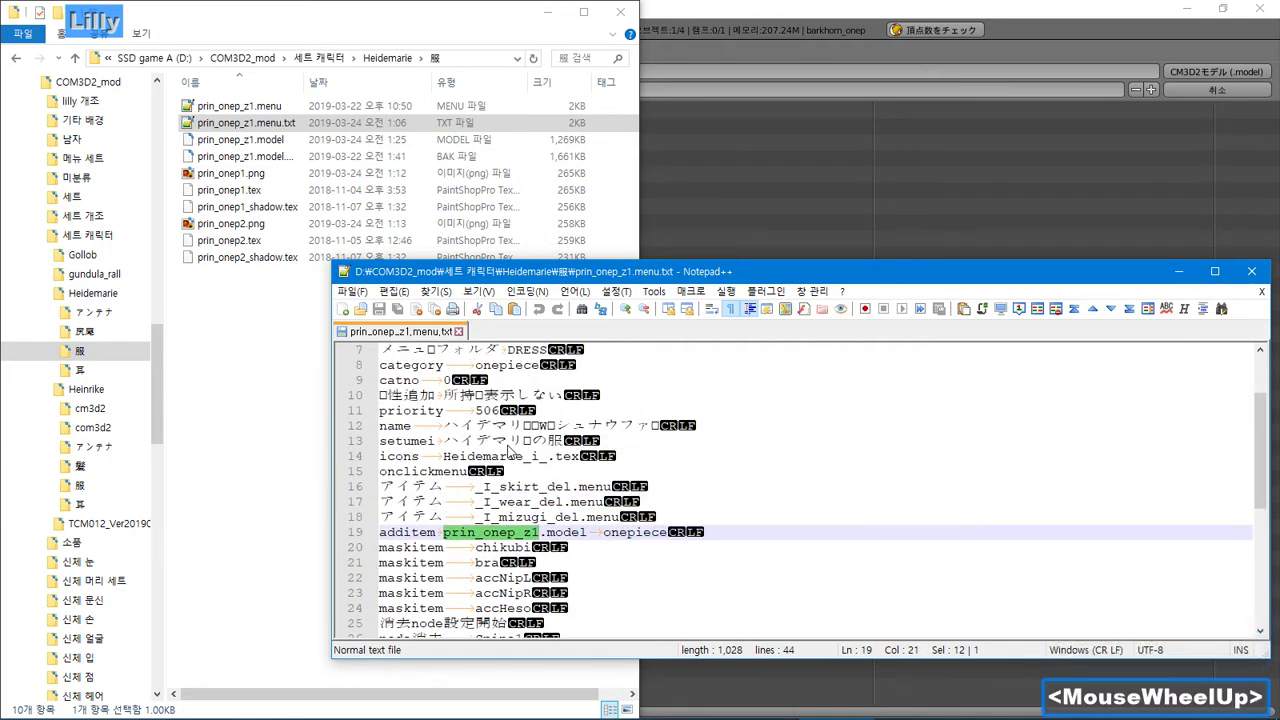
# Step: Copy the file name of prin_onep_z1.menu in the 服 folder and switch back to the COM3D2 game
pyautogui.click(240, 106)
pyautogui.press('F2')
pyautogui.hotkey('ctrl', 'c')
pyautogui.hotkey('alt', 'Tab')
pyautogui.keyDown('alt'); pyautogui.click(887, 300); pyautogui.keyUp('alt')
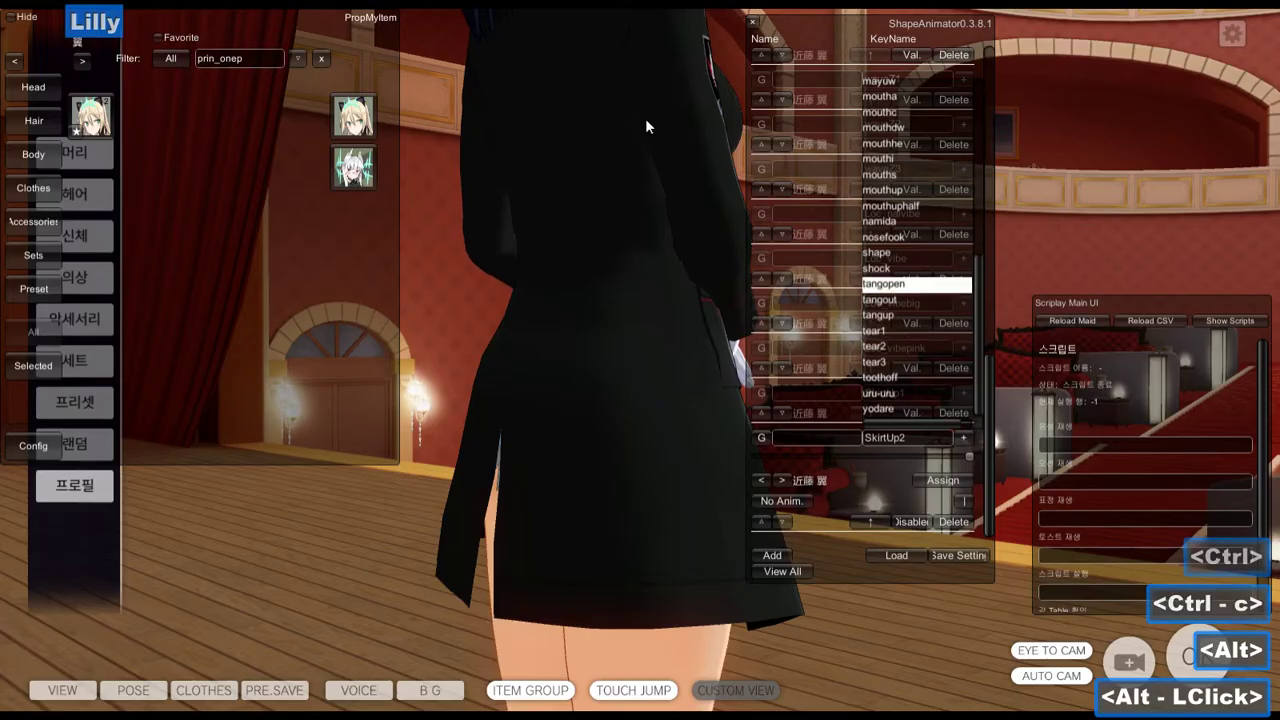